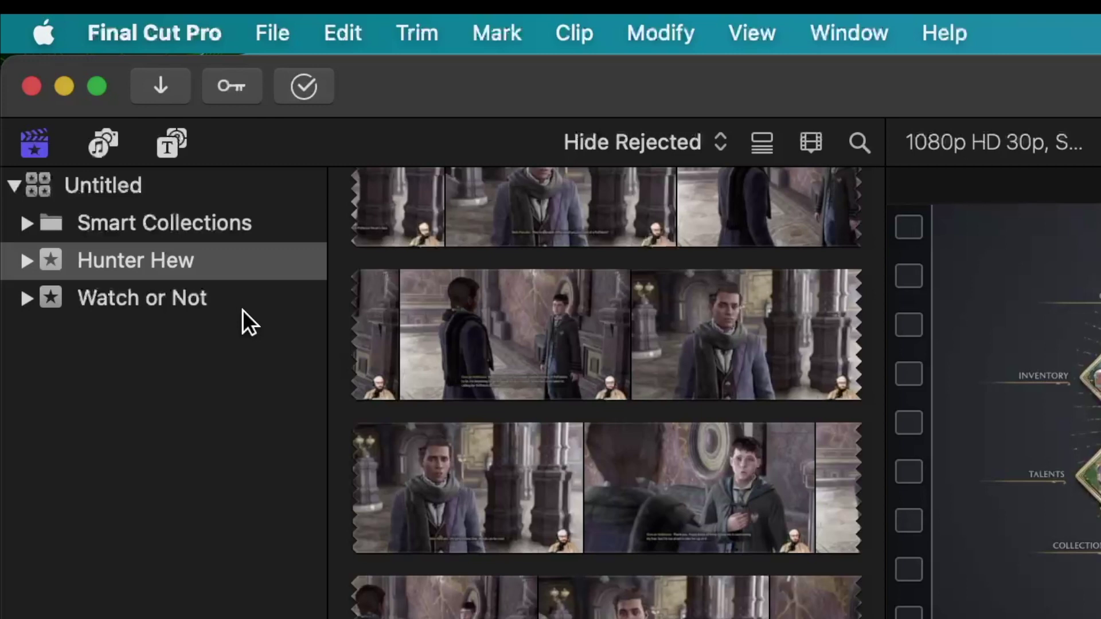
# - Look through the projects and clips in the Watch or Not and Hunter Hew events
pyautogui.click(242, 310)
pyautogui.scroll(5, 573, 393)
pyautogui.scroll(-10, 573, 393)
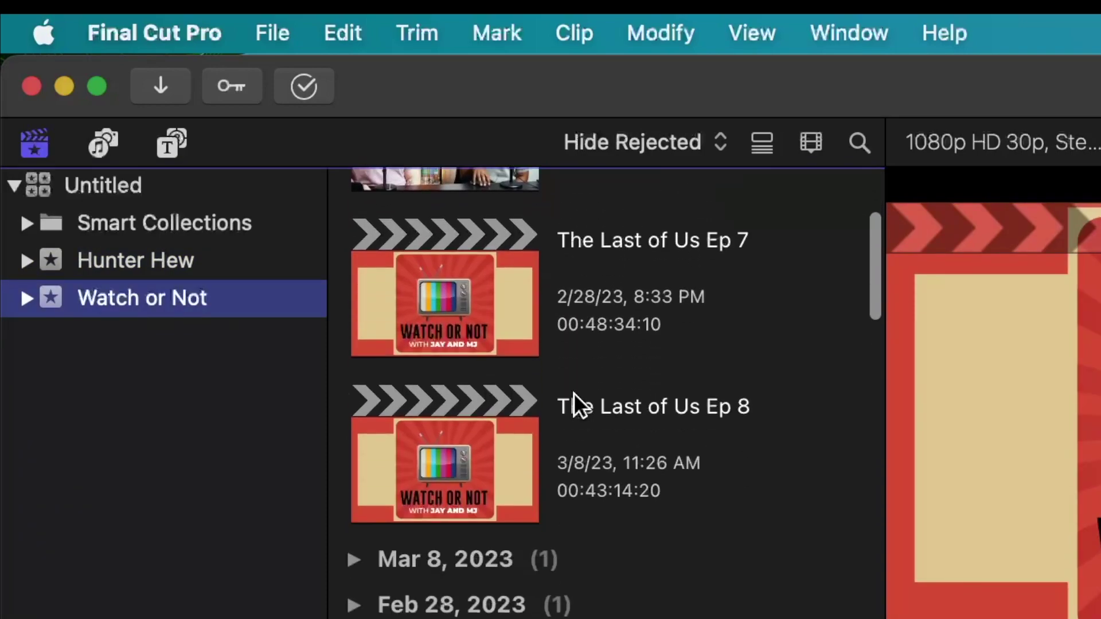
pyautogui.scroll(-4, 573, 393)
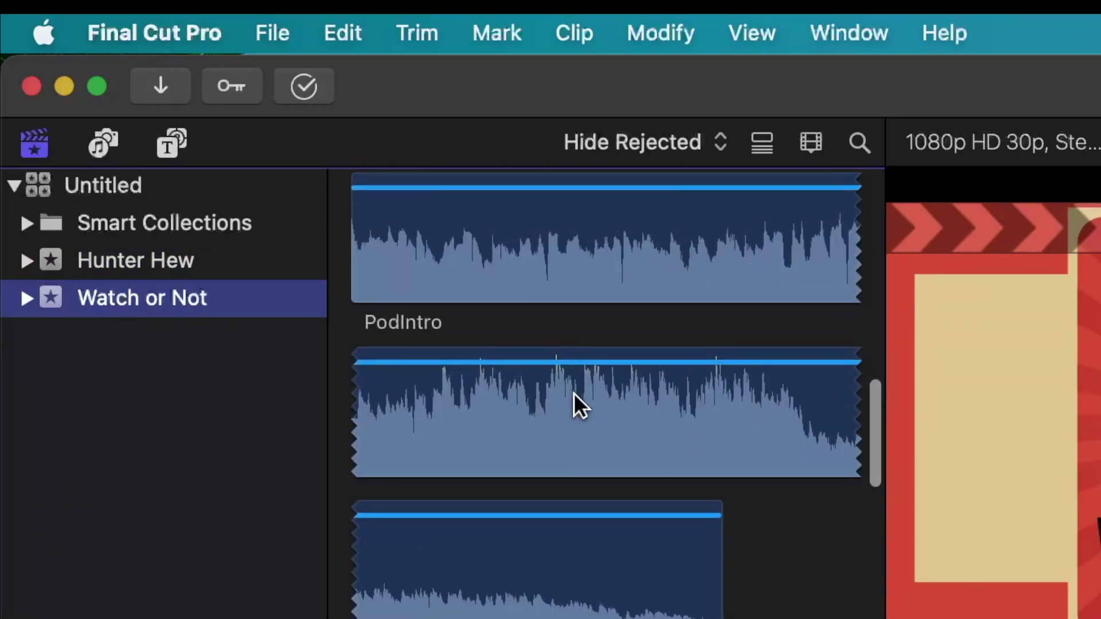
pyautogui.scroll(7, 573, 393)
pyautogui.click(133, 264)
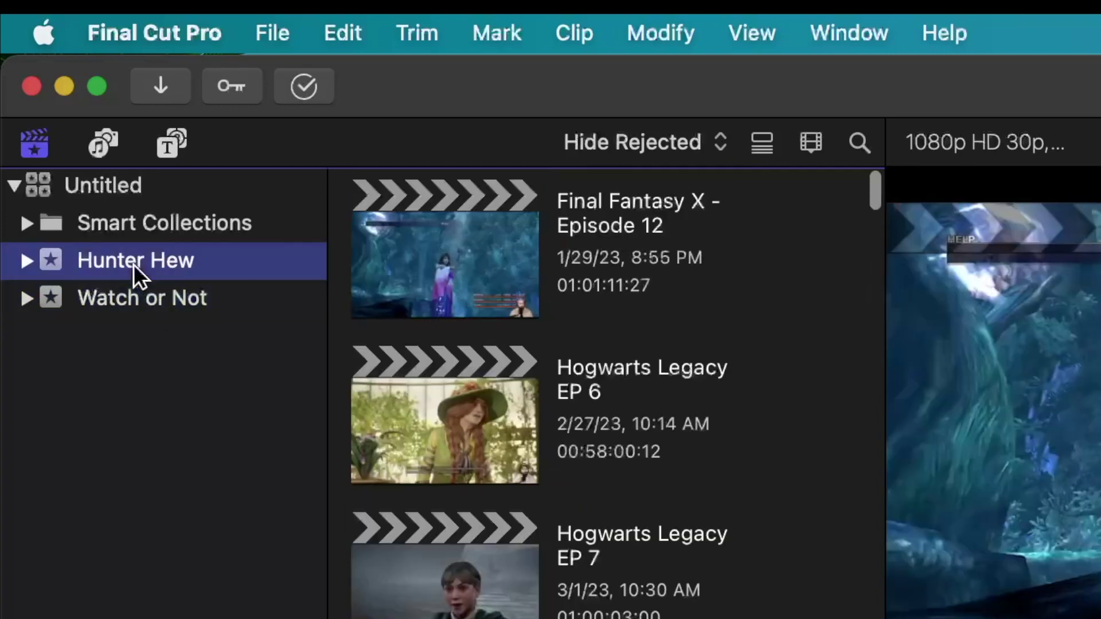
pyautogui.scroll(-9, 658, 371)
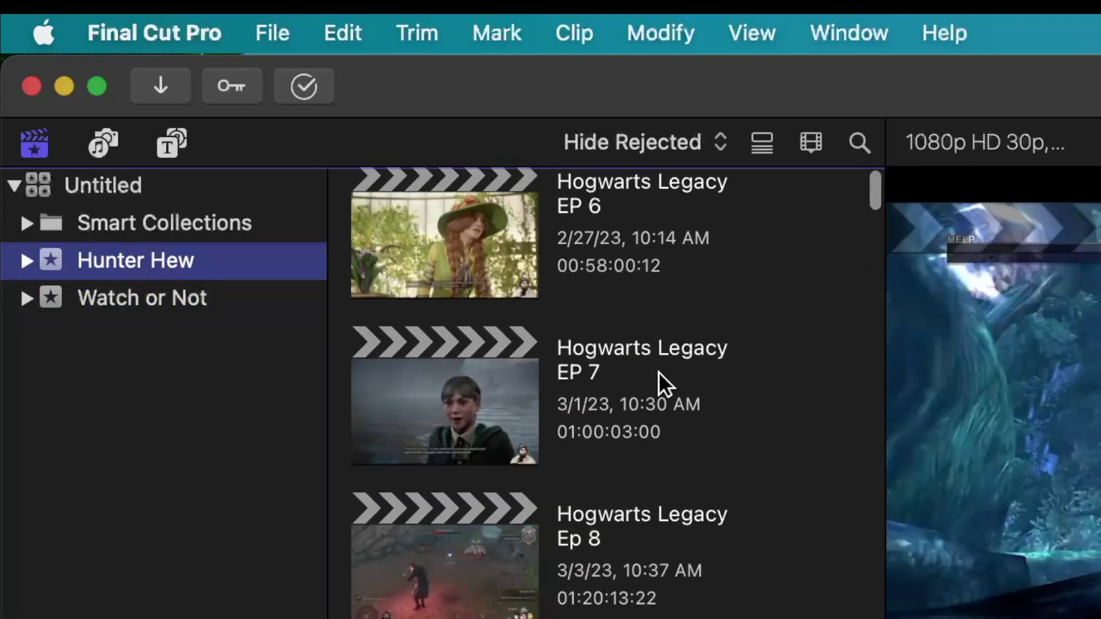
pyautogui.scroll(9, 659, 371)
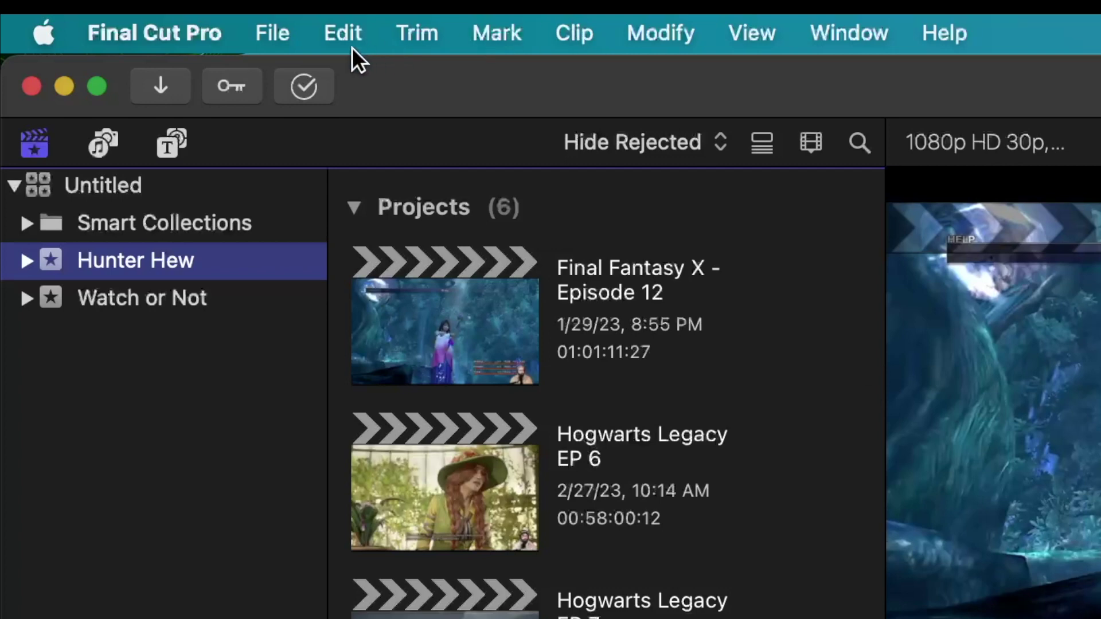
# - Create a new event named Test in the Untitled library
pyautogui.click(281, 40)
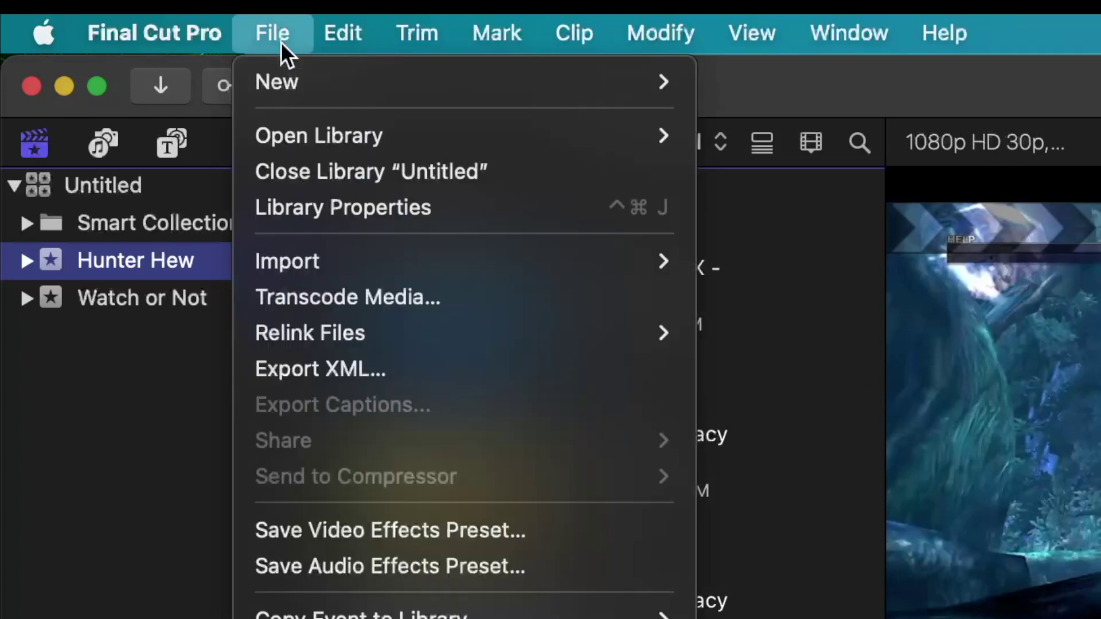
pyautogui.moveTo(287, 79)
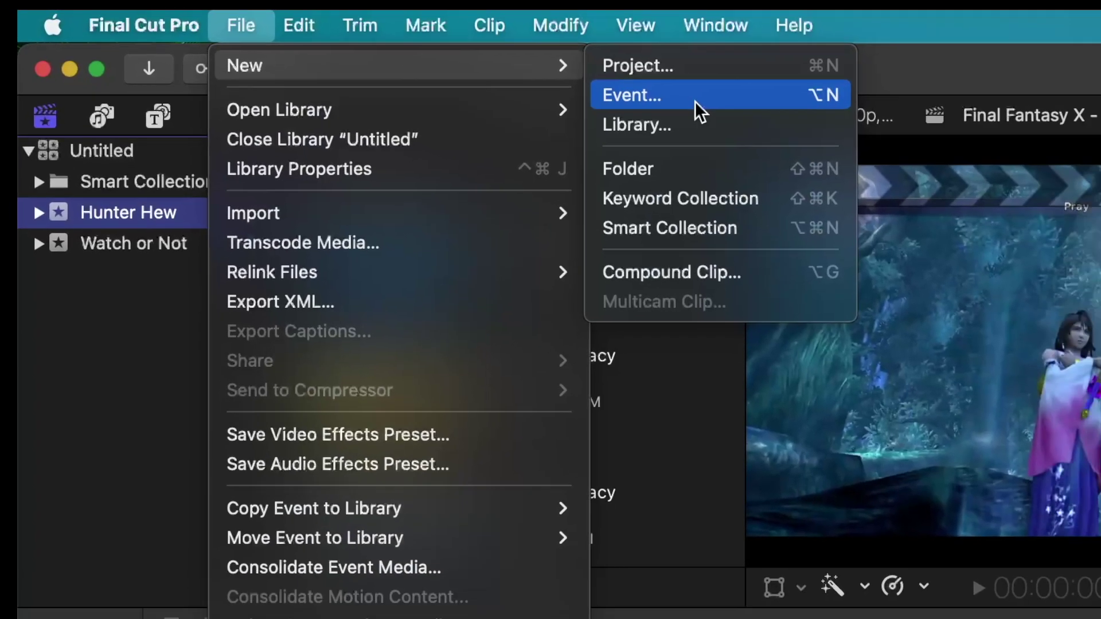
pyautogui.click(824, 122)
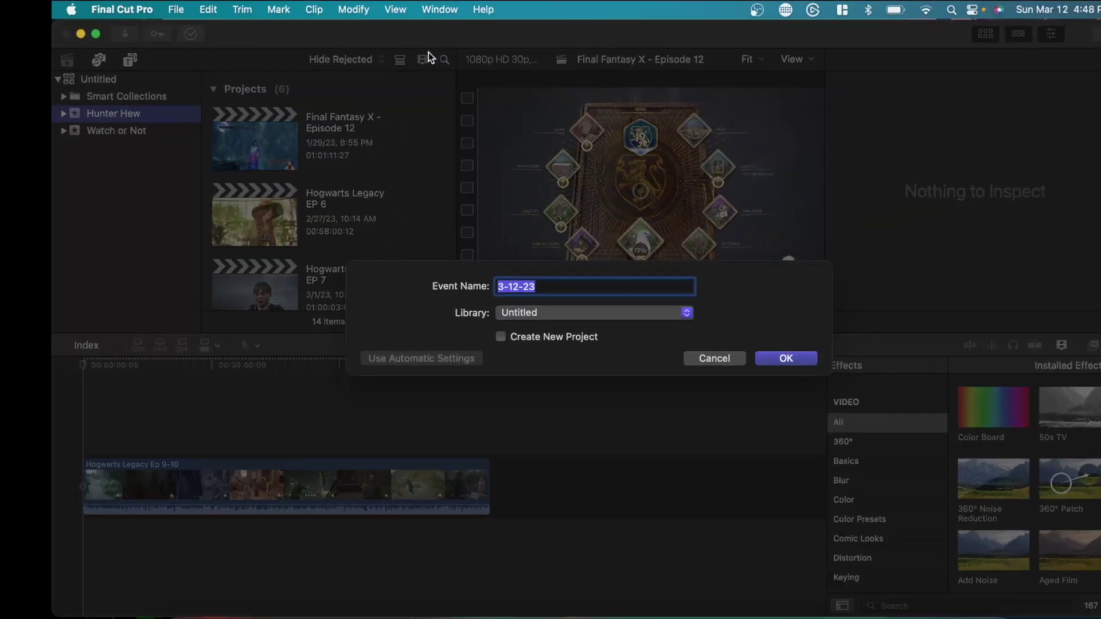
pyautogui.write('Test')
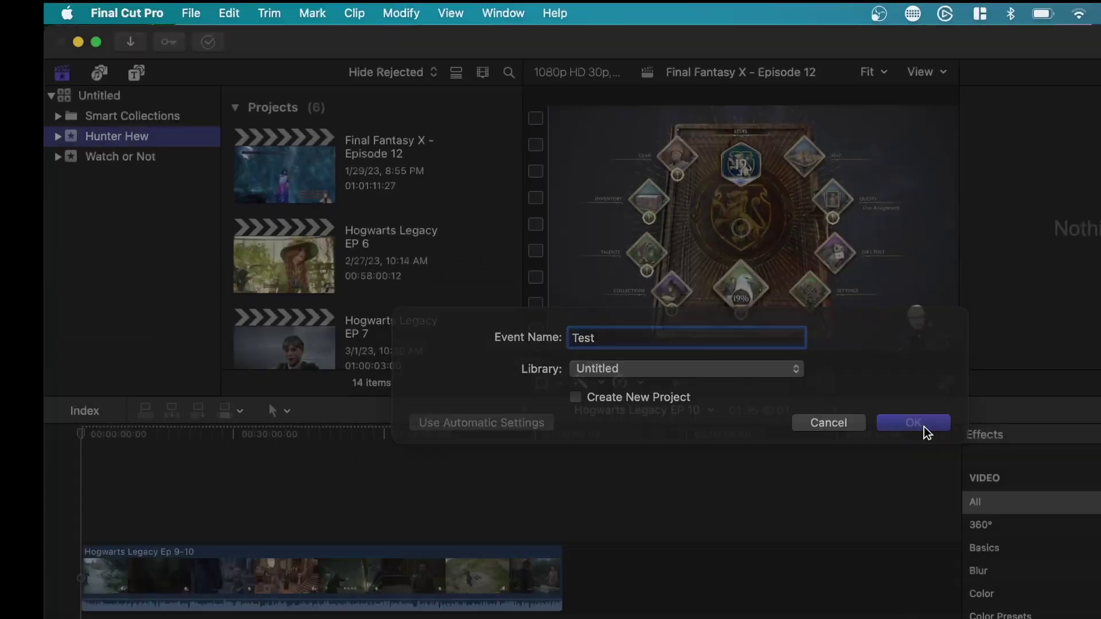
pyautogui.click(733, 329)
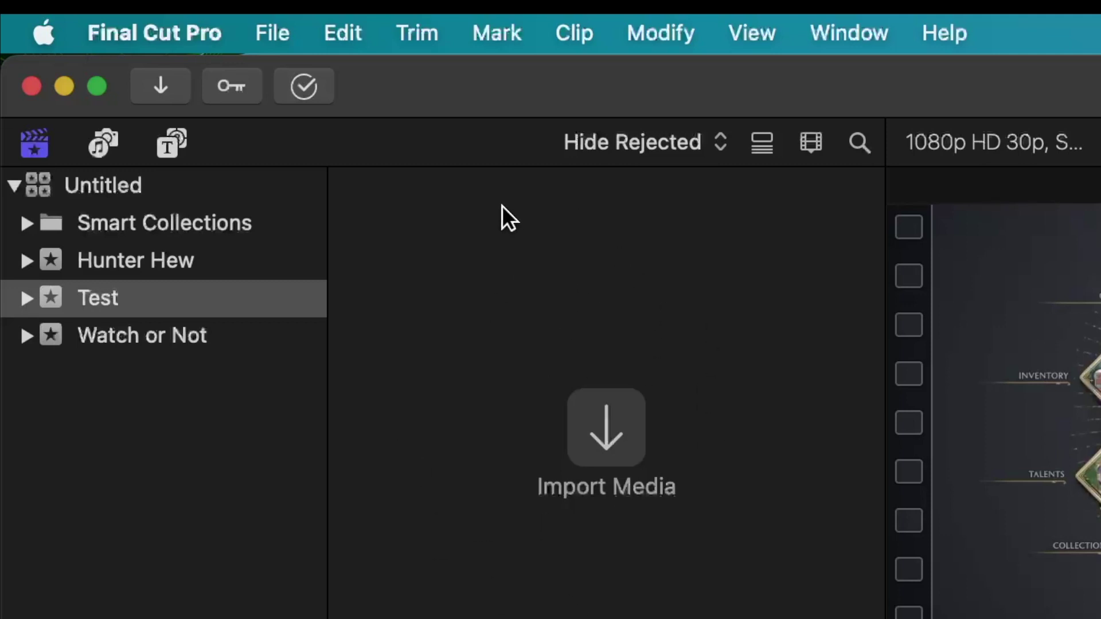
# - Start a new project in the Test event and name it Test Video
pyautogui.click(269, 26)
pyautogui.moveTo(288, 76)
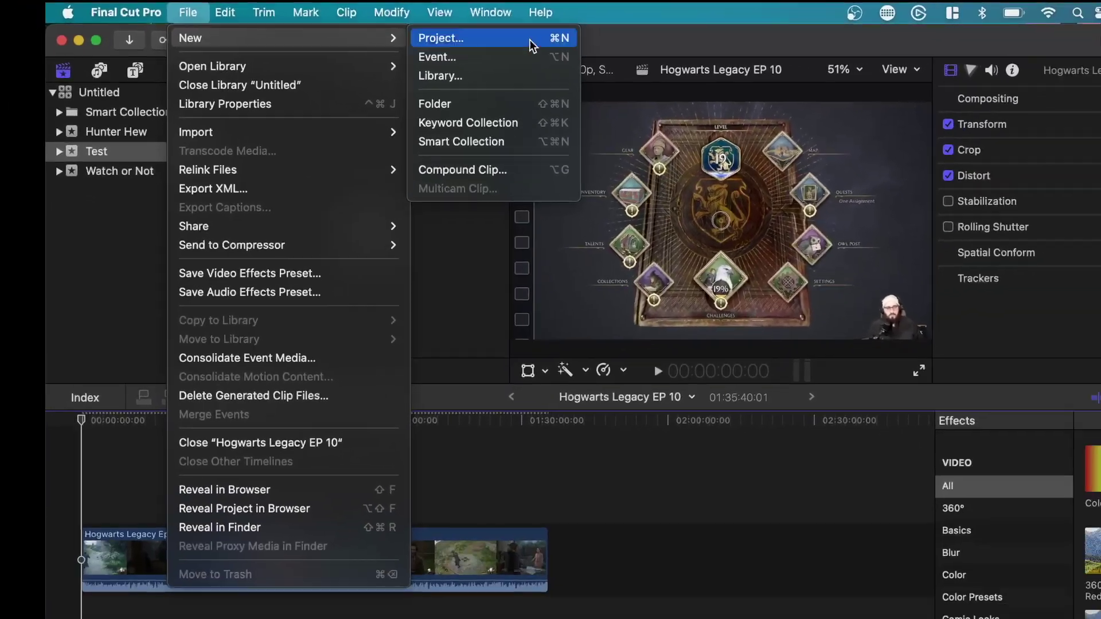
pyautogui.click(529, 40)
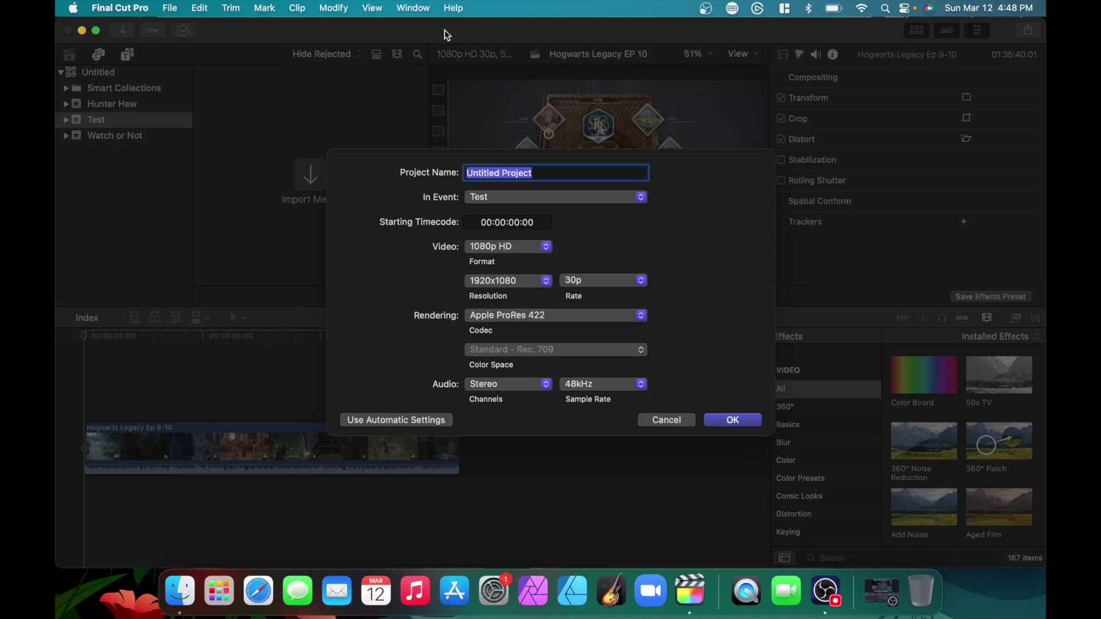
pyautogui.write('Test Video')
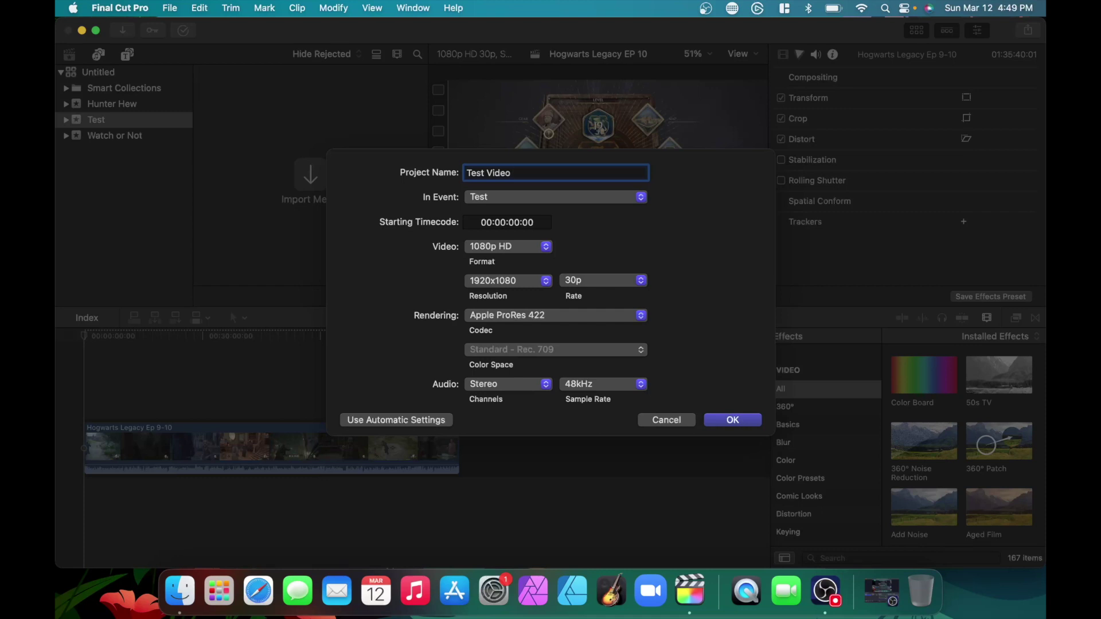
# - Choose the 1080p HD video format and the Apple ProRes 422 codec, and create the project
pyautogui.click(546, 247)
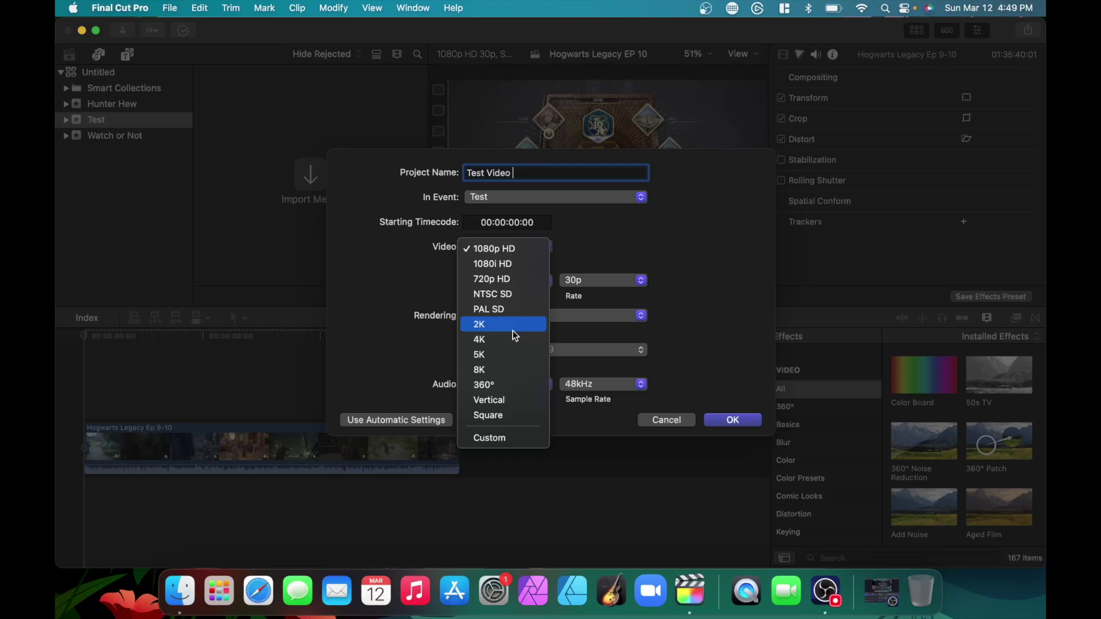
pyautogui.click(526, 258)
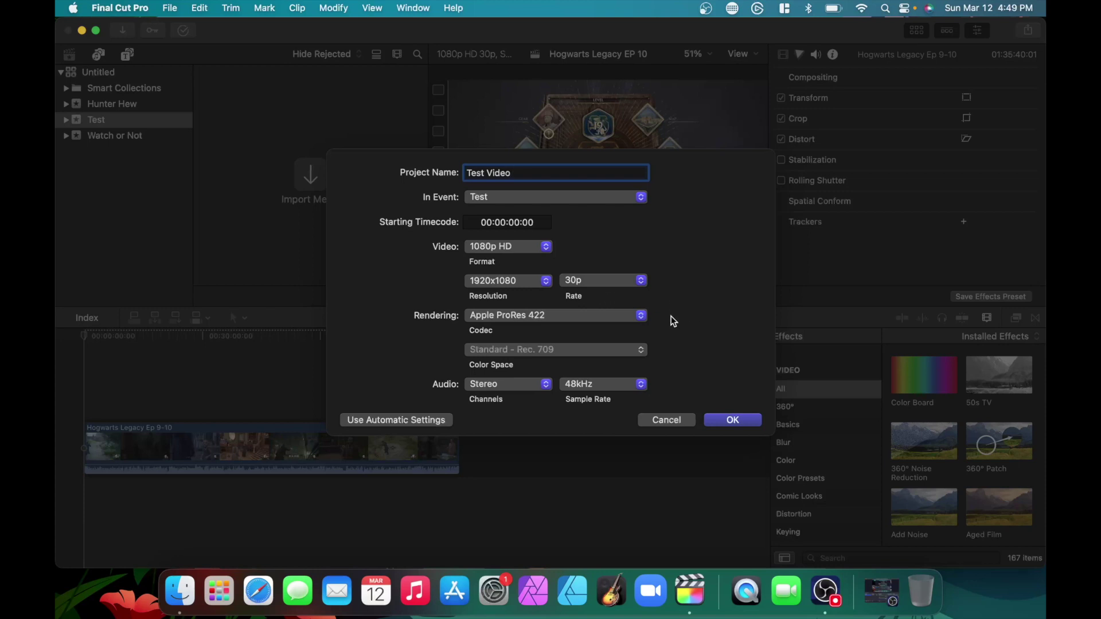
pyautogui.click(601, 316)
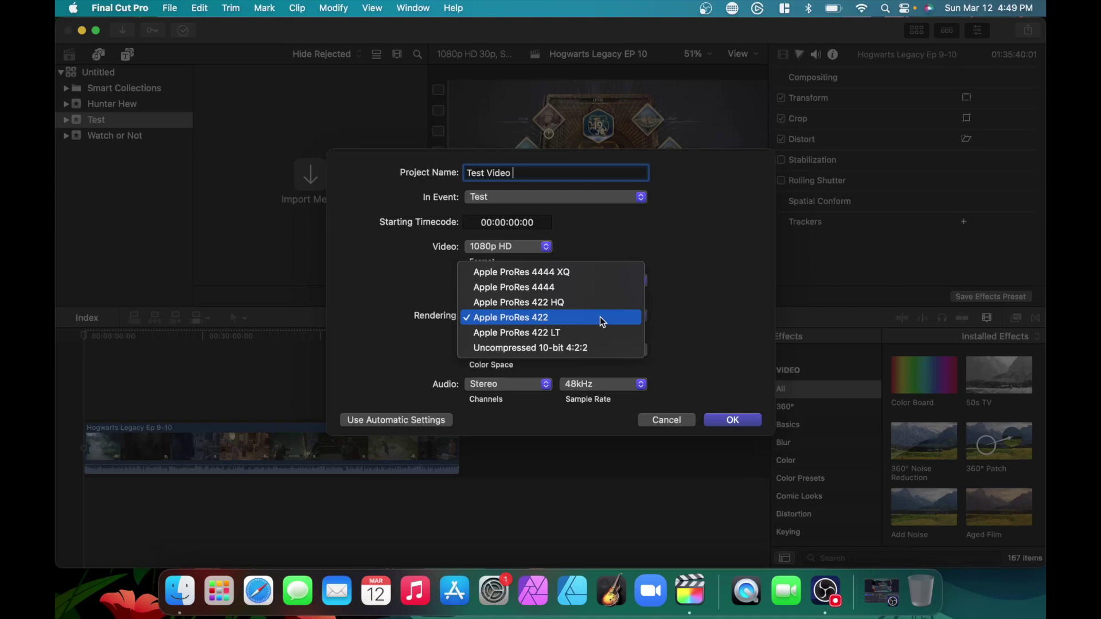
pyautogui.click(600, 317)
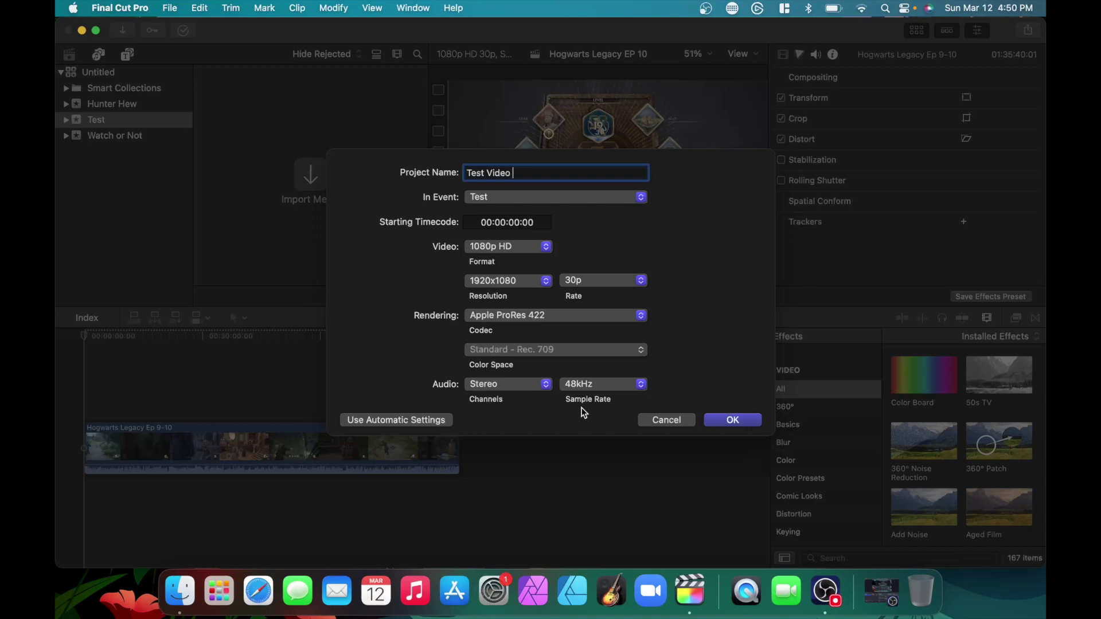
pyautogui.click(747, 420)
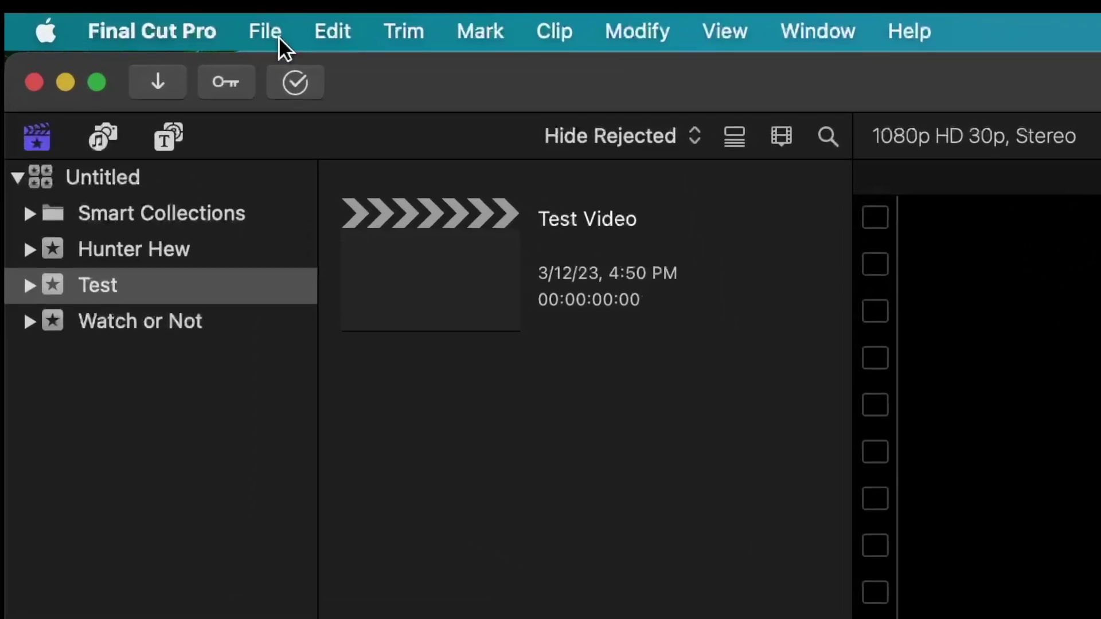
# - Open the media import window and choose the T7 drive as the source
pyautogui.click(276, 36)
pyautogui.moveTo(342, 235)
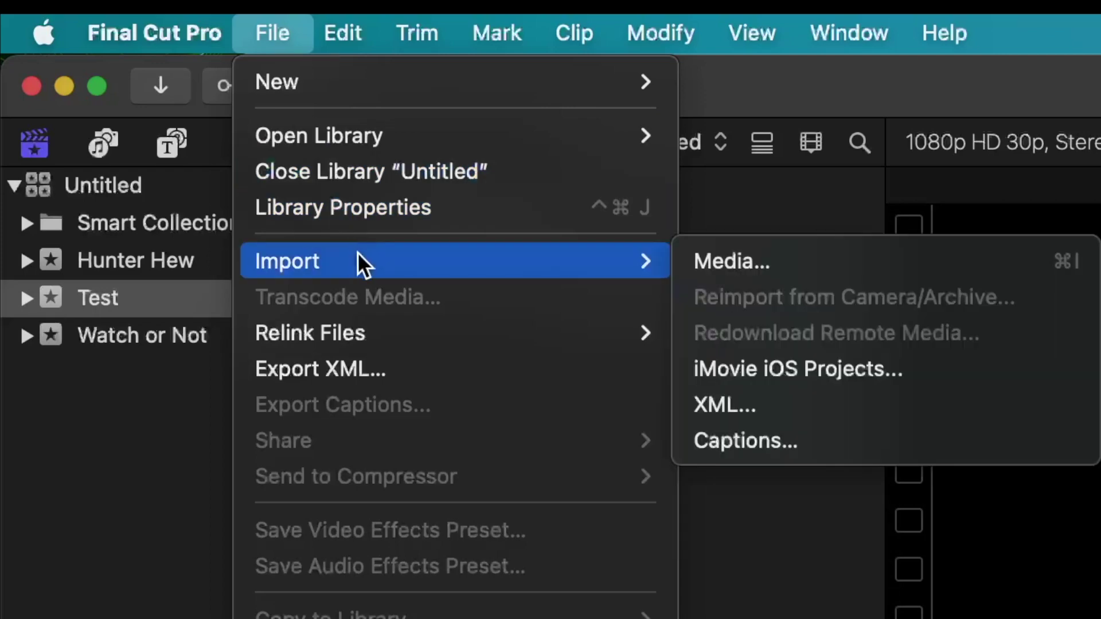
pyautogui.click(810, 261)
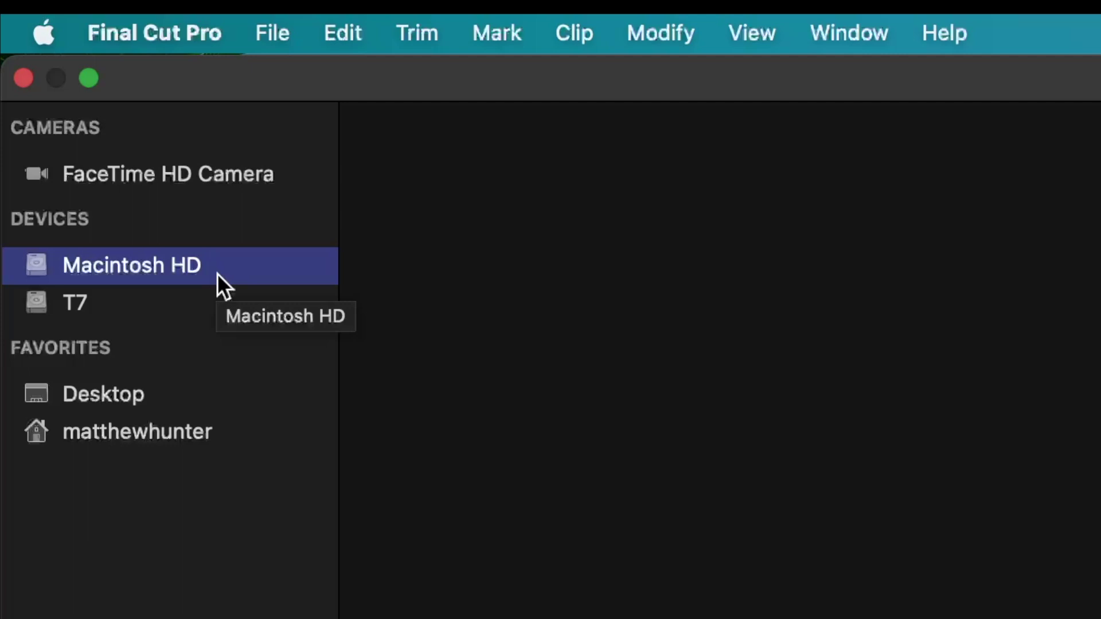
pyautogui.click(115, 305)
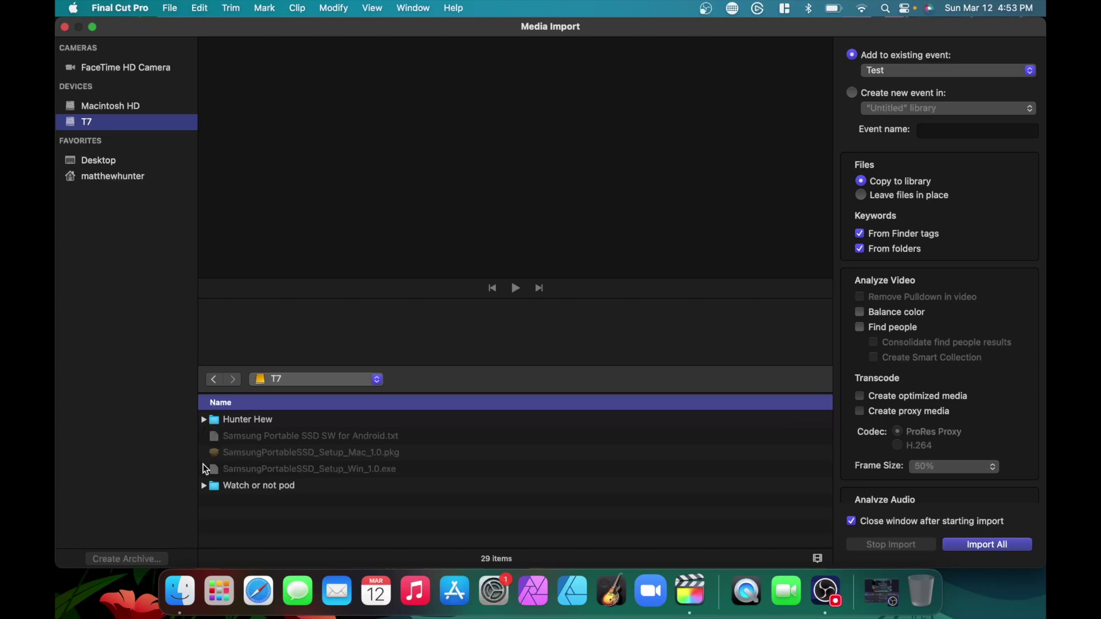
# - Import Final Fantasy X.mp4 from the Vidoe folder under Hunter Hew, YouTube Content, 2022, December into the Test event
pyautogui.click(204, 420)
pyautogui.scroll(-1, 237, 494)
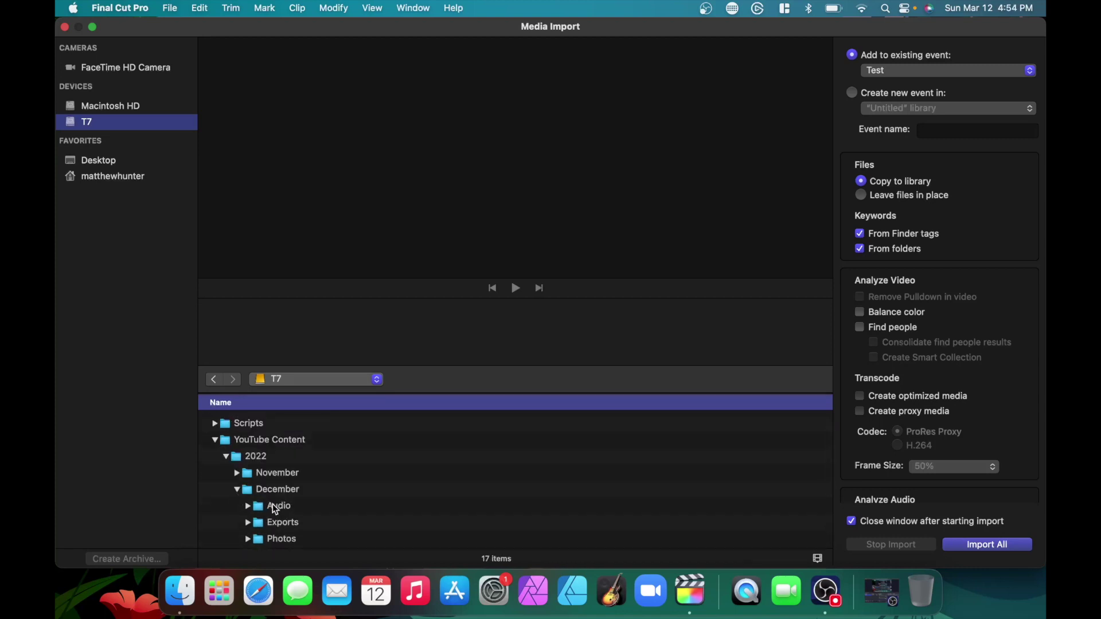
pyautogui.scroll(-3, 273, 504)
pyautogui.click(248, 501)
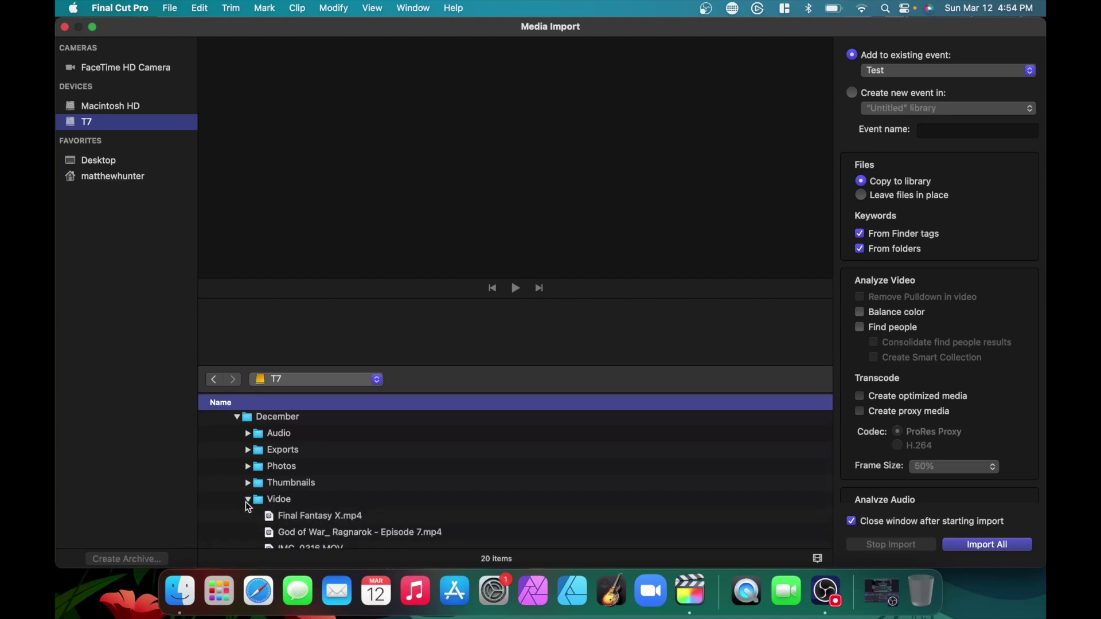
pyautogui.scroll(-3, 356, 486)
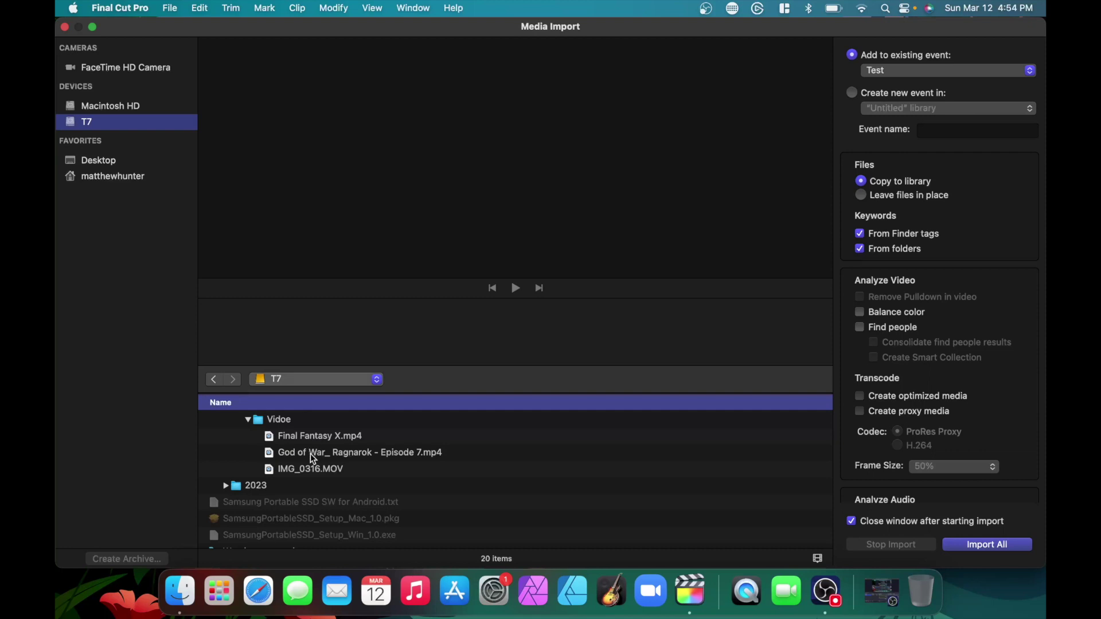
pyautogui.doubleClick(317, 437)
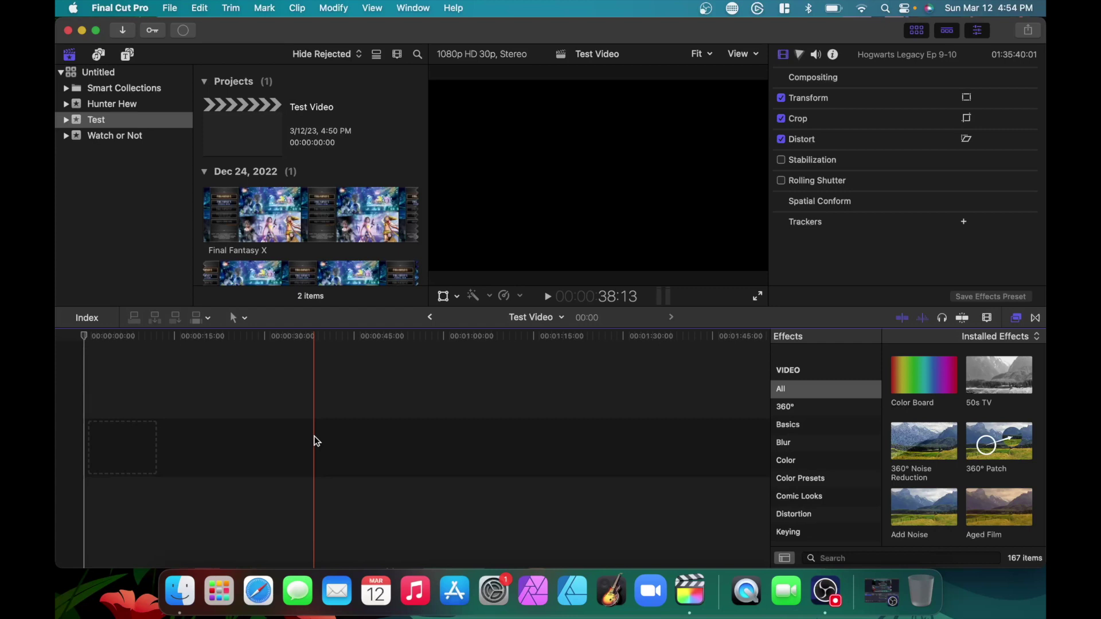
# - Reopen media import, preview Final Fantasy X.mp4 and God of War_ Ragnarok - Episode 7.mp4 in the Vidoe folder, and close it without importing
pyautogui.click(333, 241)
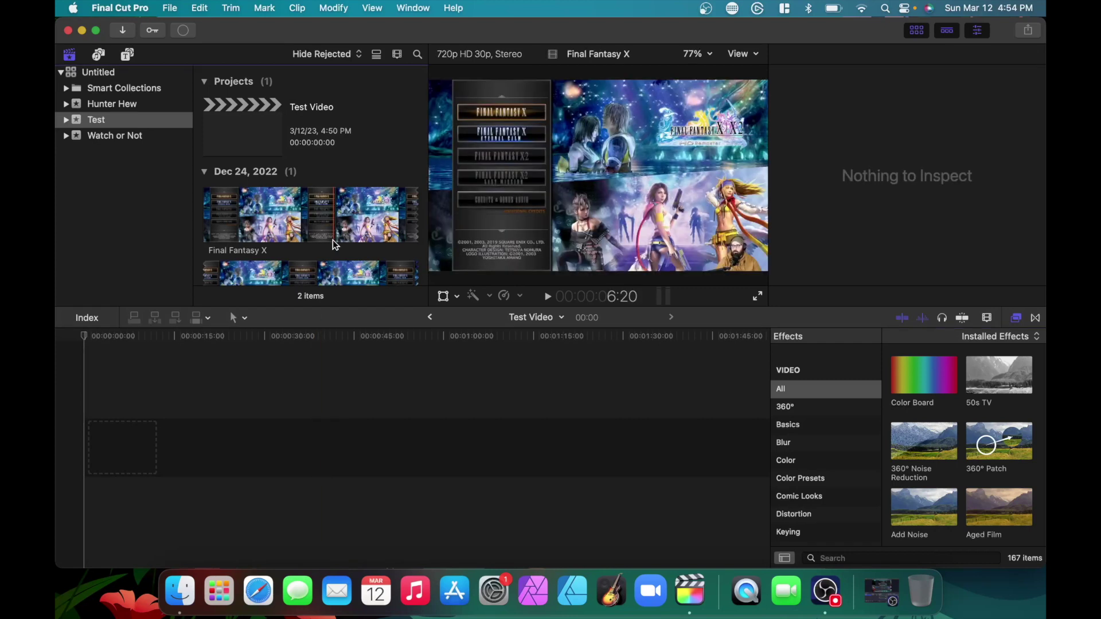
pyautogui.click(174, 7)
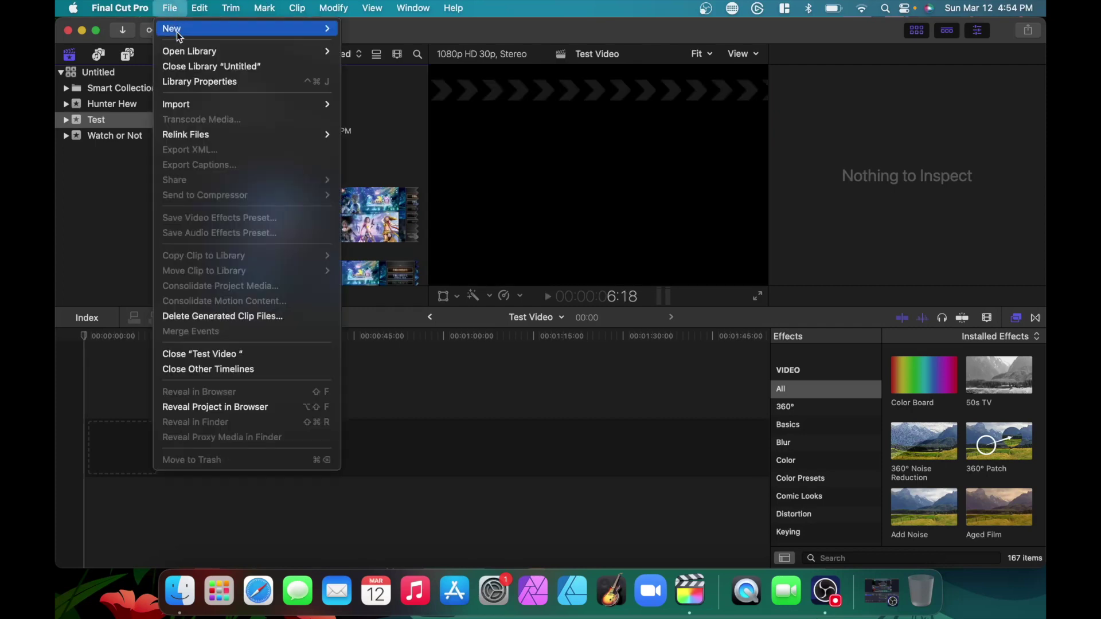
pyautogui.moveTo(177, 104)
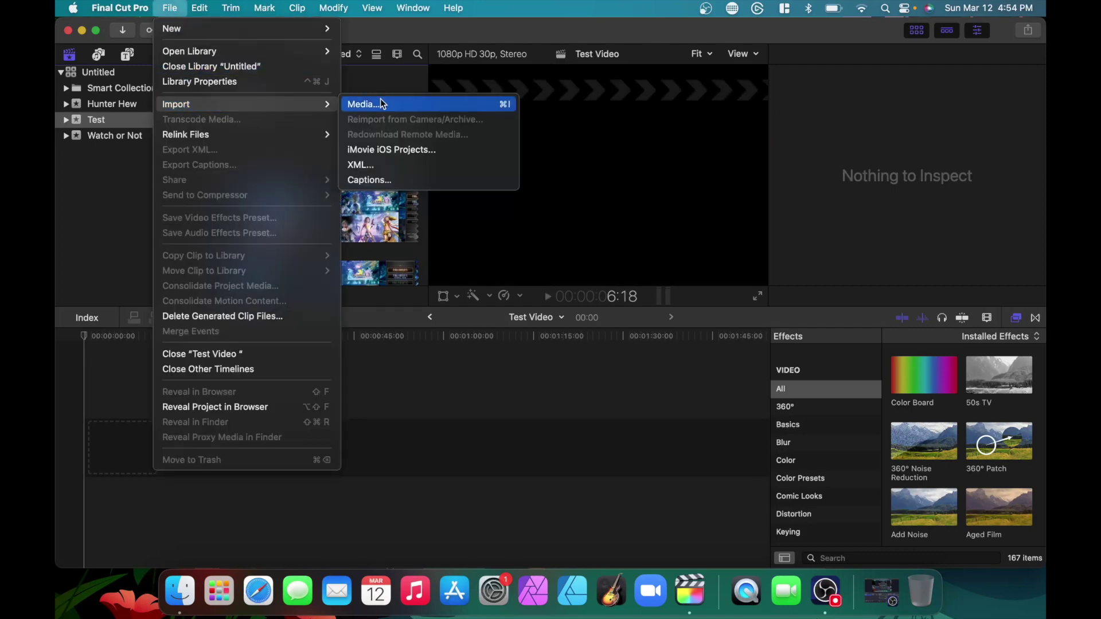
pyautogui.click(114, 228)
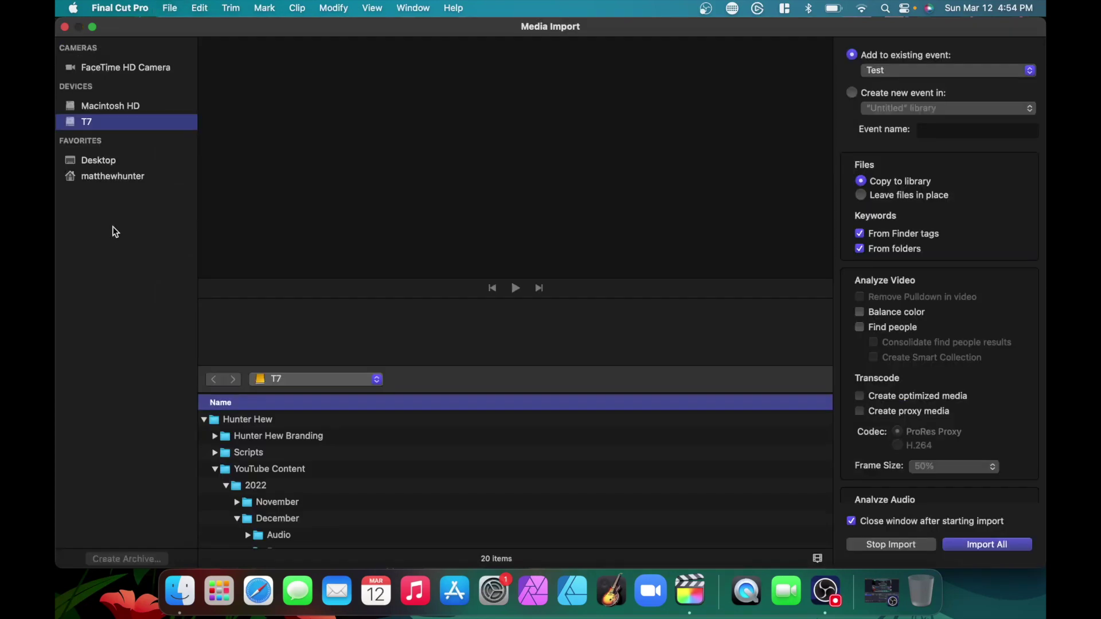
pyautogui.scroll(-5, 359, 490)
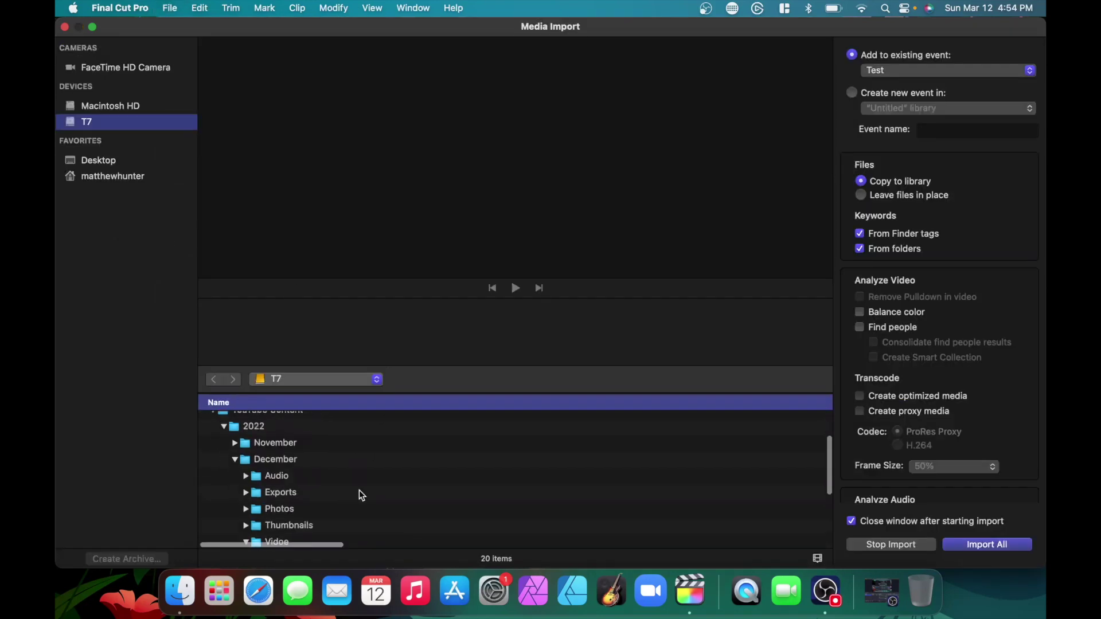
pyautogui.click(331, 492)
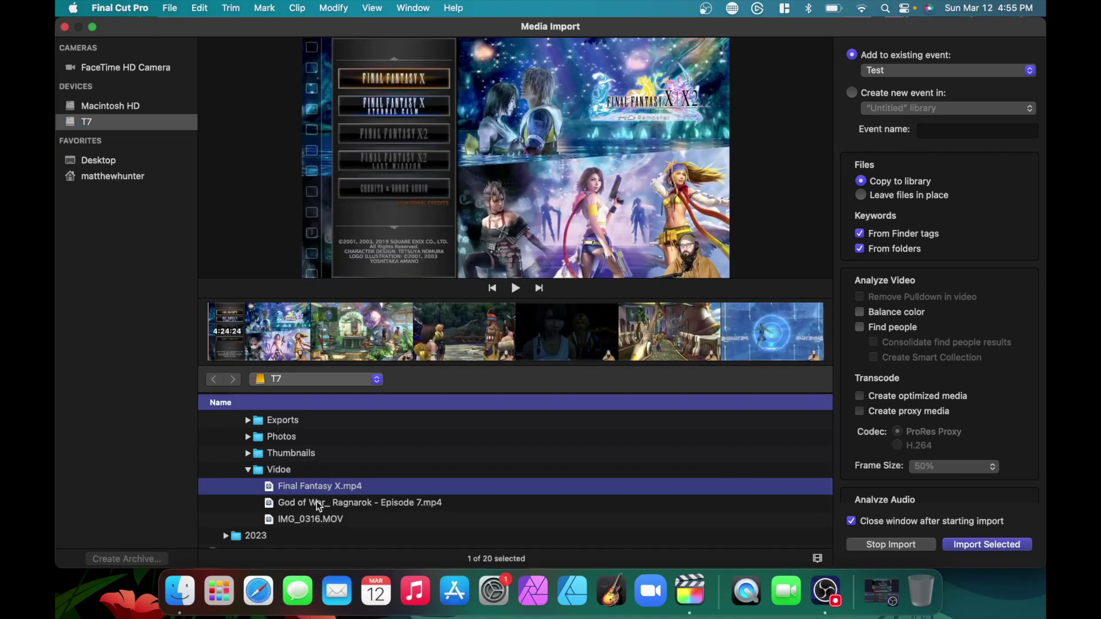
pyautogui.click(319, 505)
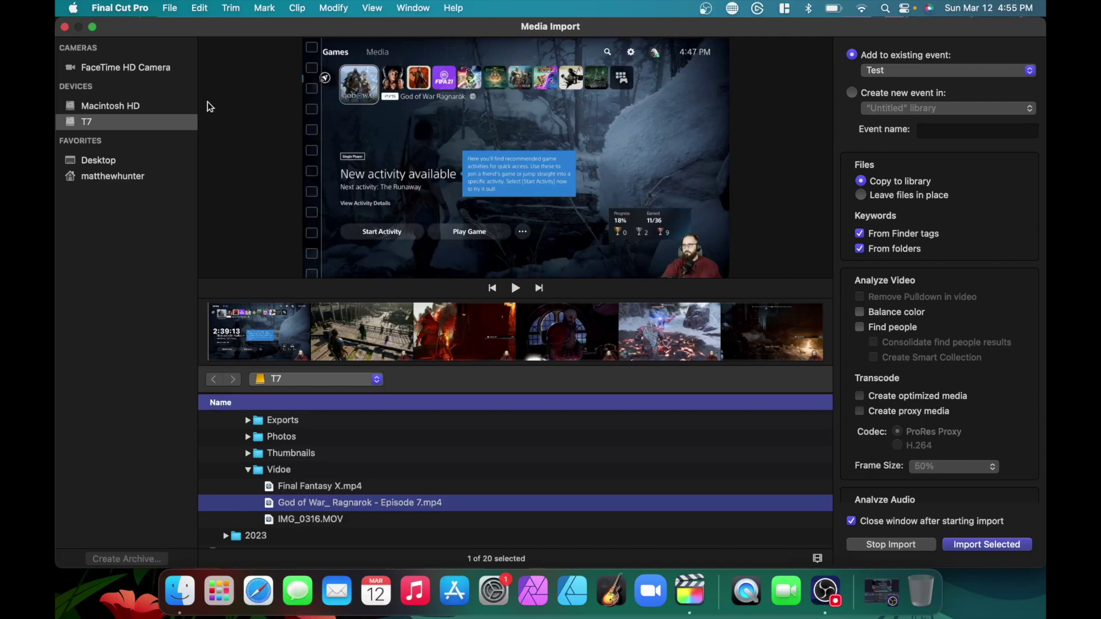
pyautogui.click(64, 27)
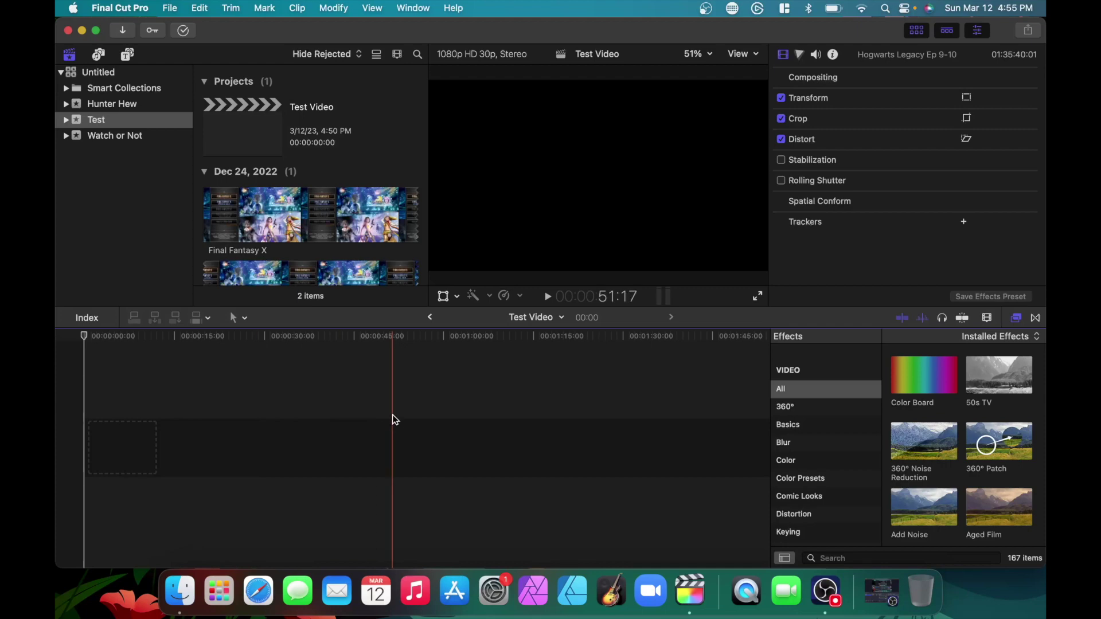
# - Select the Test Video project and collapse the Dec 24, 2022 clip group in the Test event
pyautogui.click(254, 125)
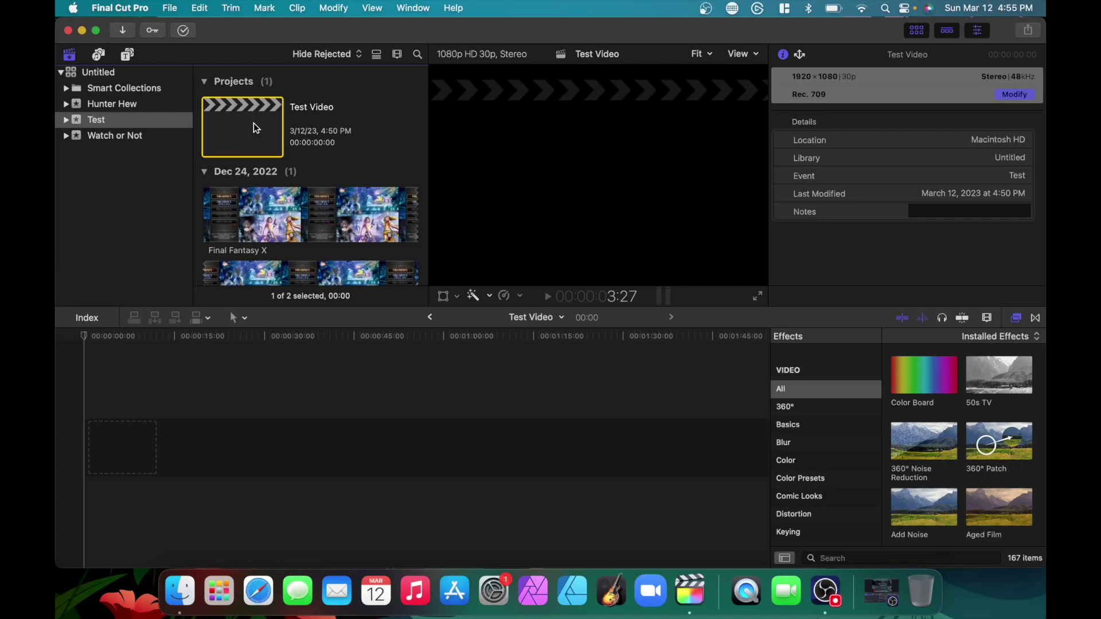
pyautogui.scroll(-2, 326, 188)
pyautogui.click(208, 140)
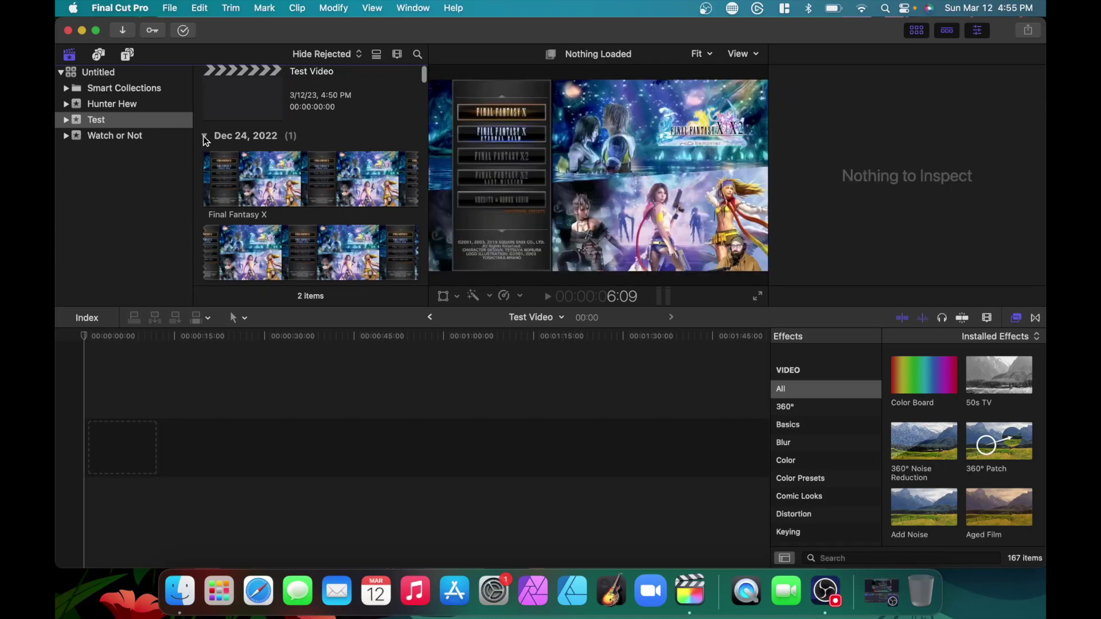
# - Collapse and re-expand the Dec 24, 2022 group, select the Final Fantasy X clip and look through its filmstrip
pyautogui.click(204, 137)
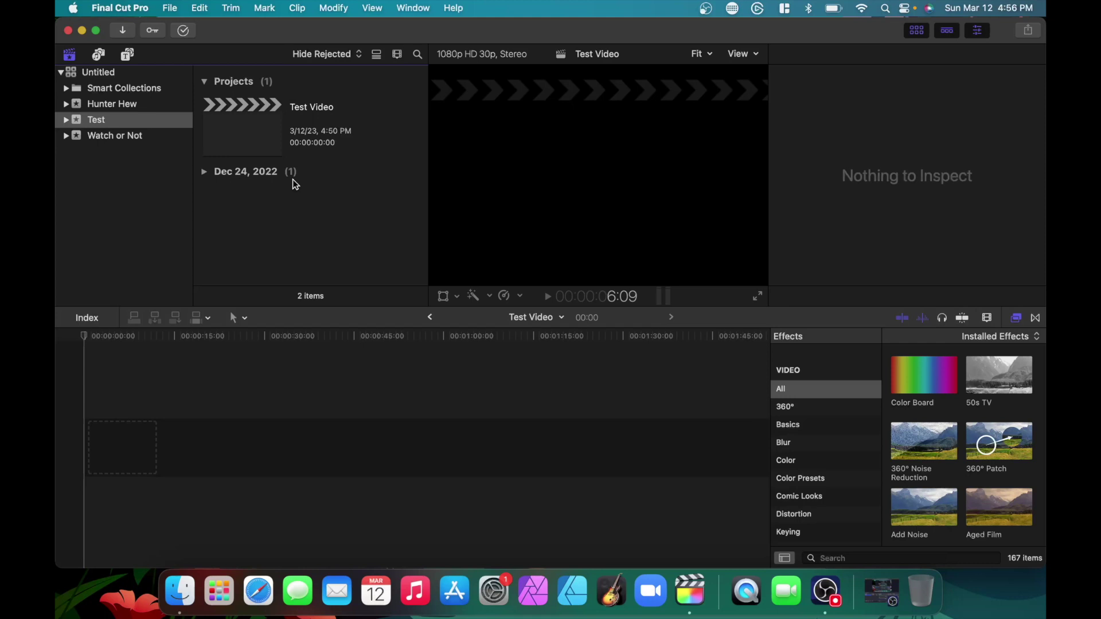
pyautogui.click(204, 172)
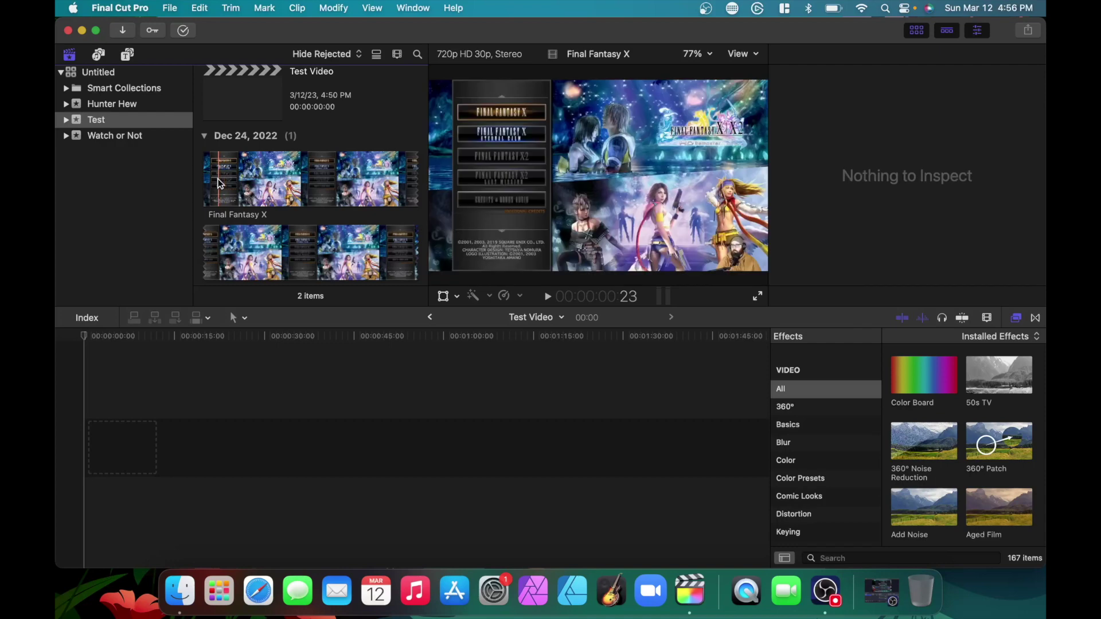
pyautogui.click(220, 184)
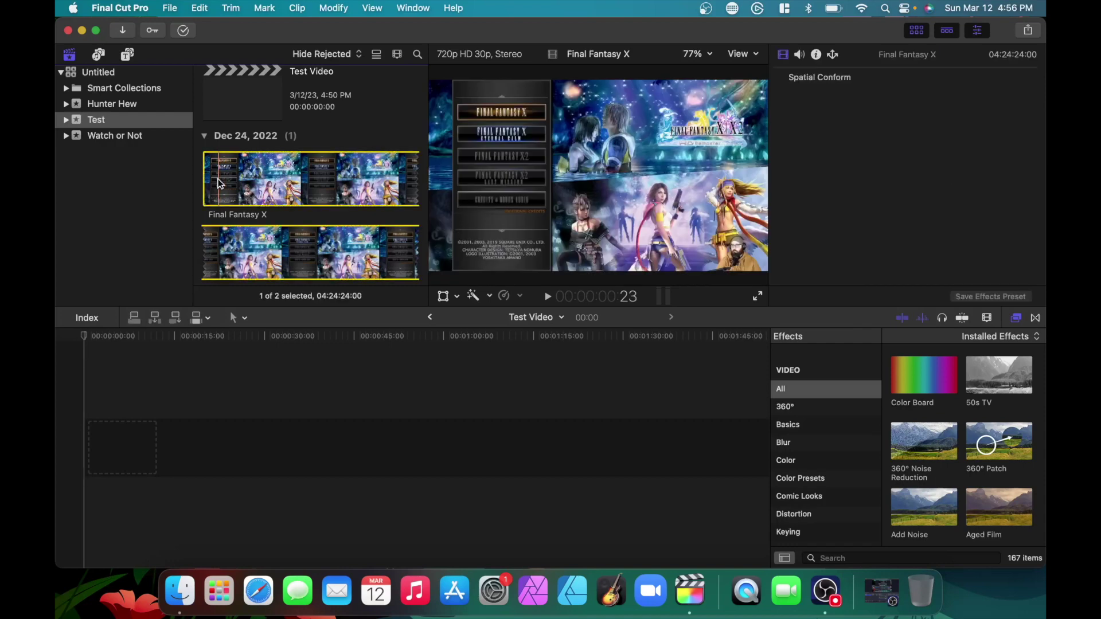
pyautogui.scroll(-10, 219, 183)
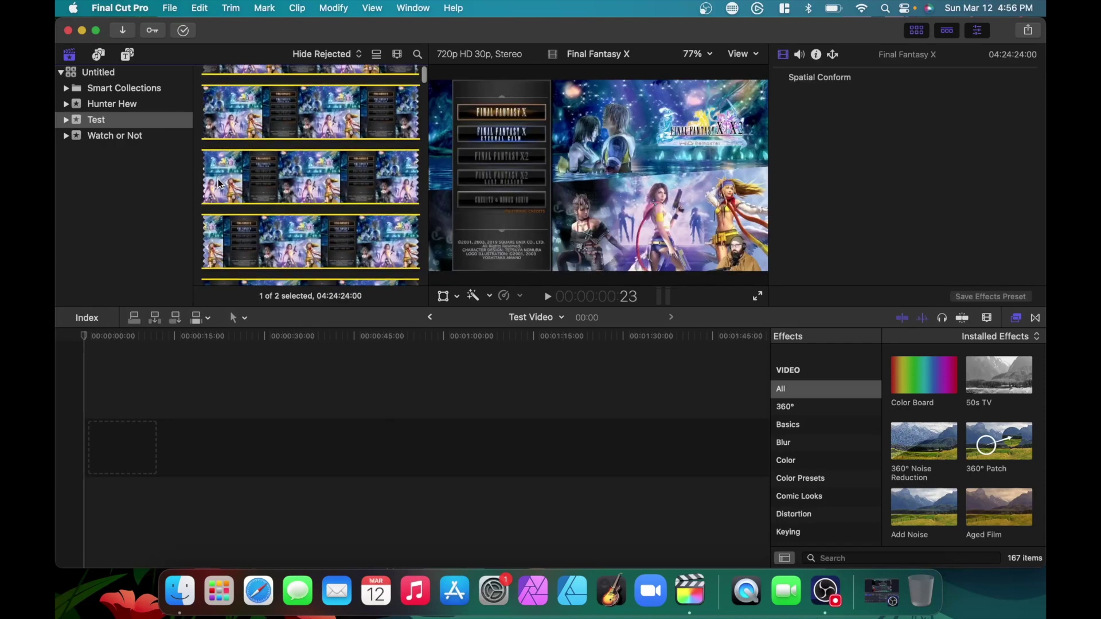
pyautogui.scroll(-10, 219, 183)
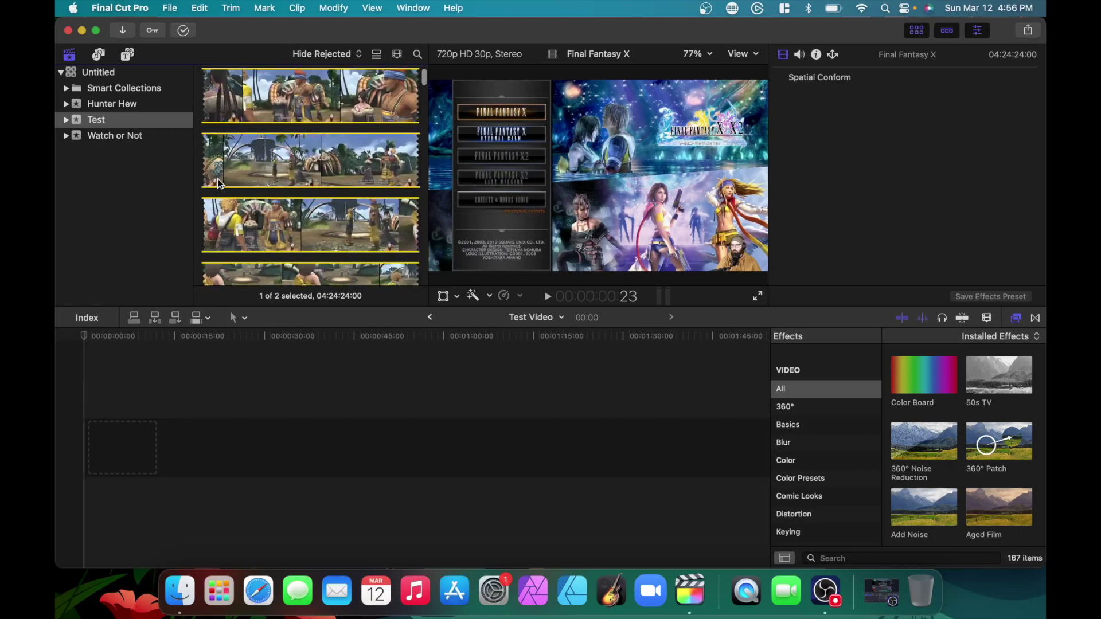
pyautogui.scroll(-10, 220, 183)
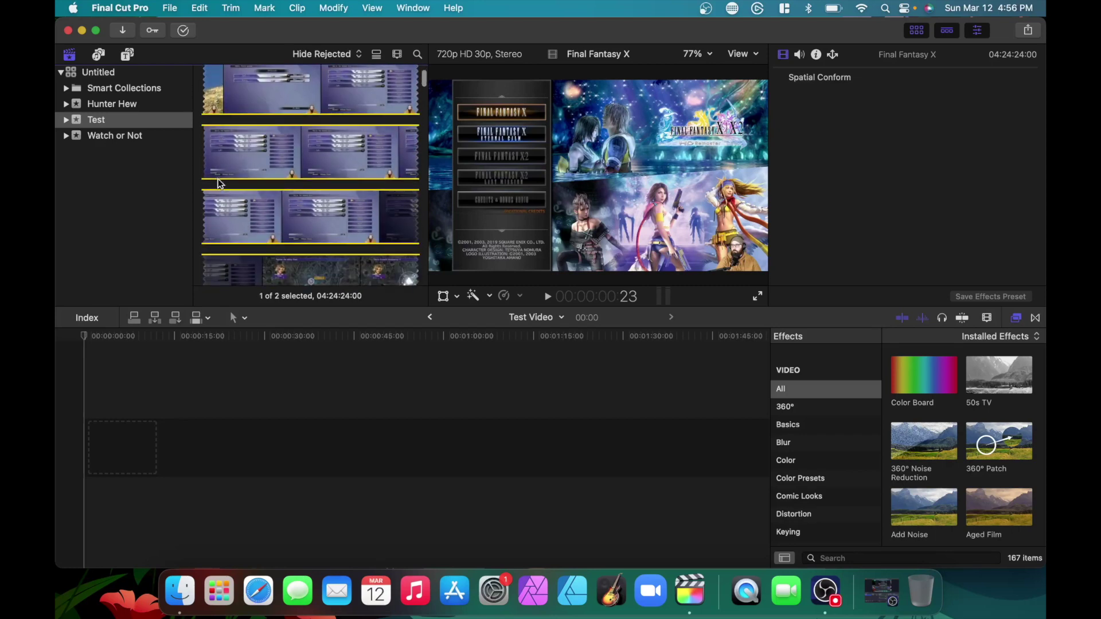
pyautogui.scroll(15, 219, 183)
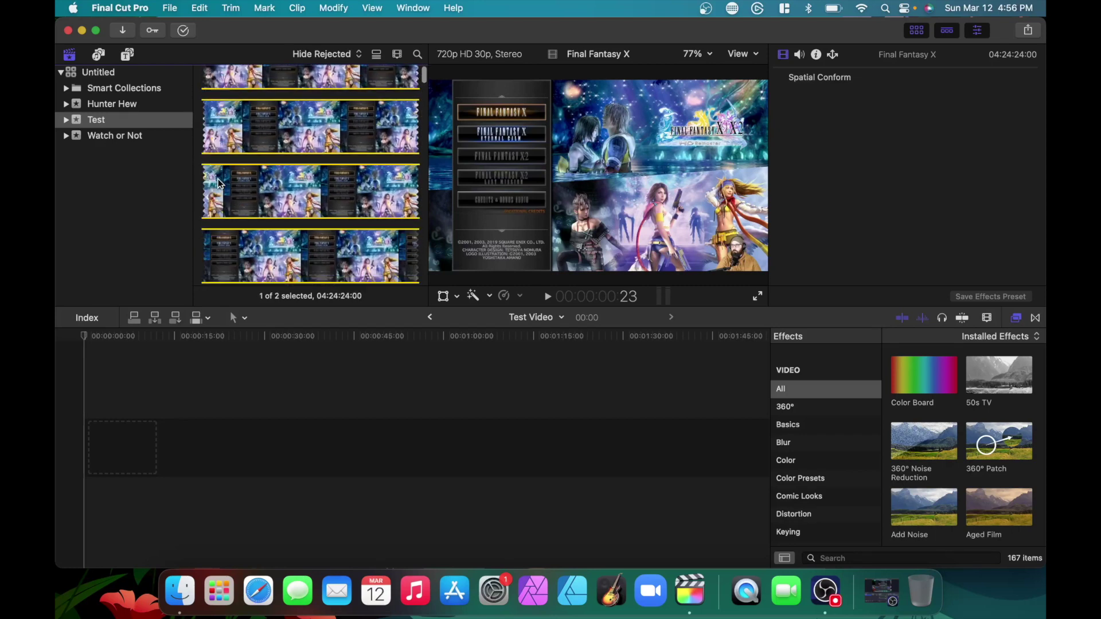
pyautogui.scroll(3, 220, 183)
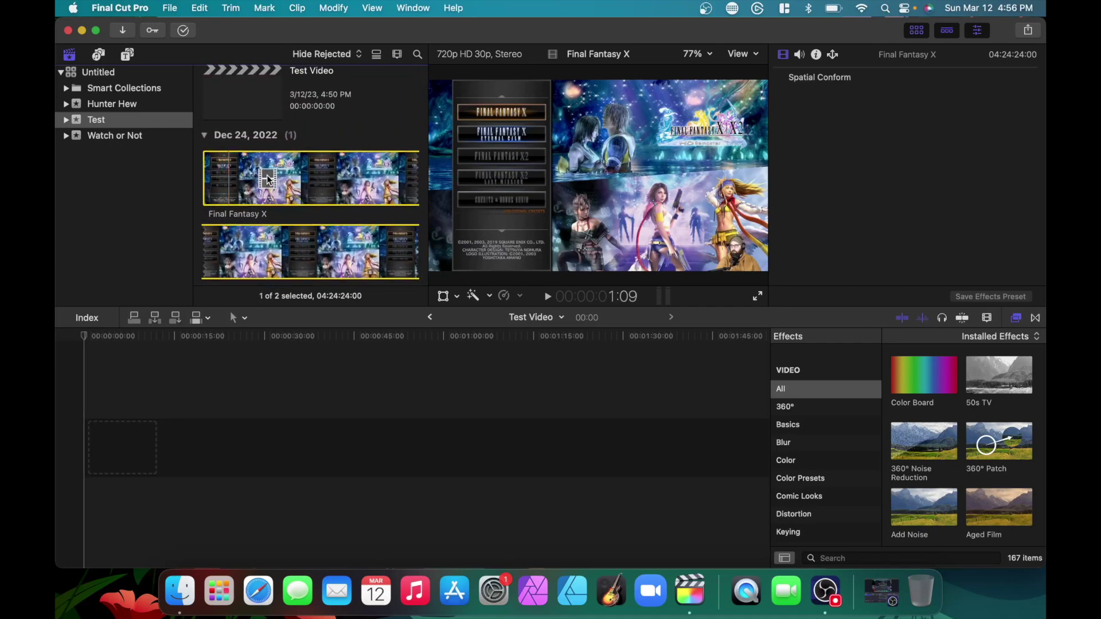
# - Trim the start of the Final Fantasy X clip's selected range in the browser, leaving about 04:23:54 selected
pyautogui.click(194, 439)
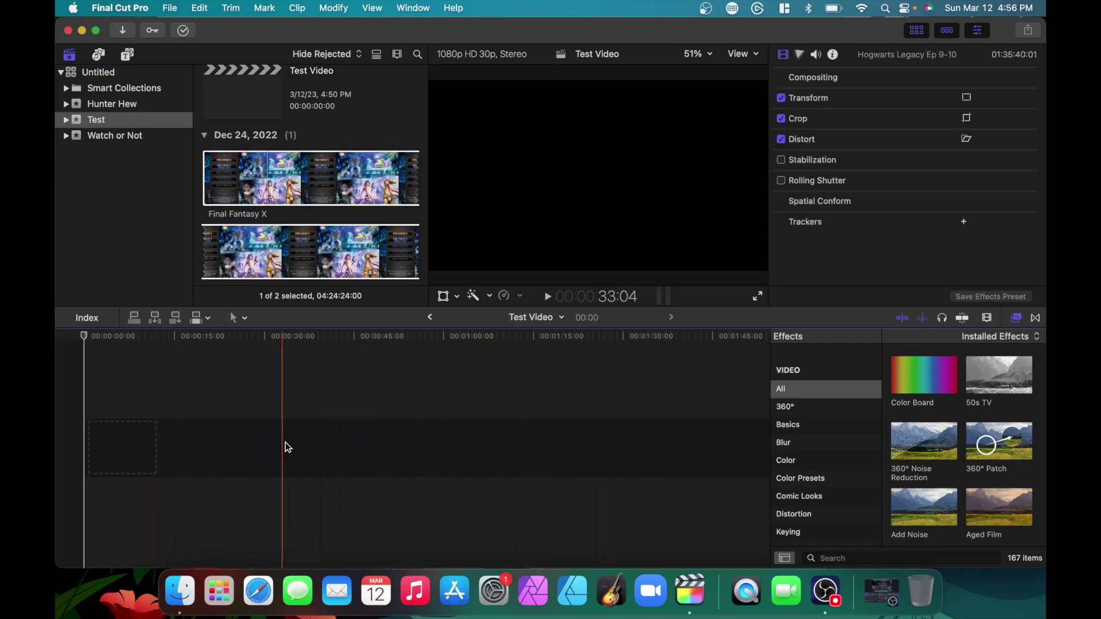
pyautogui.click(298, 172)
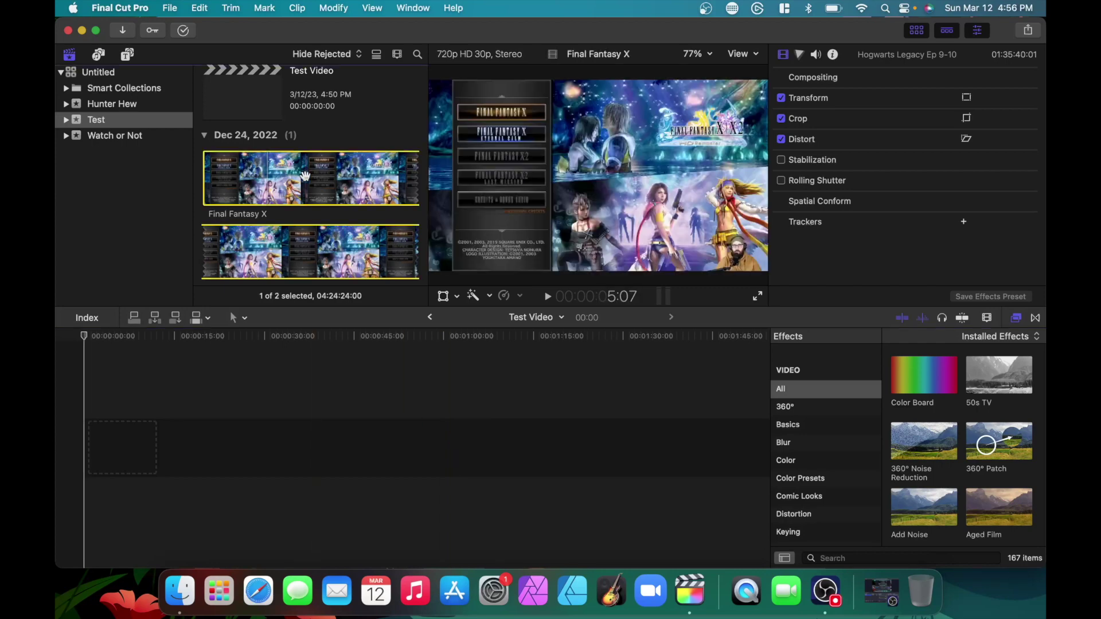
pyautogui.moveTo(200, 176); pyautogui.dragTo(330, 189)
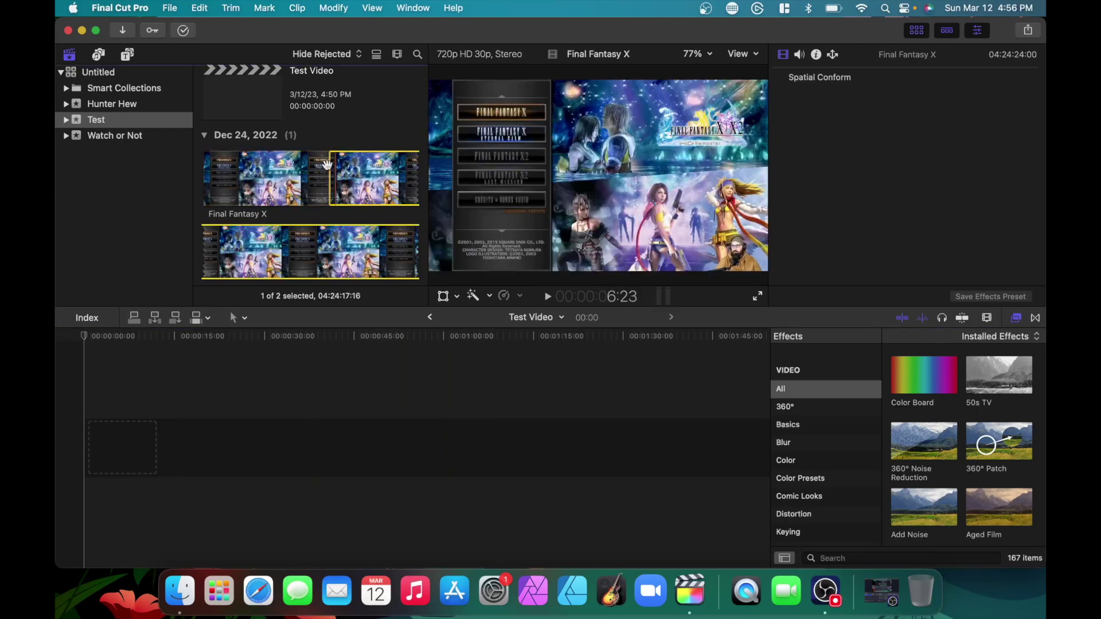
pyautogui.moveTo(329, 166); pyautogui.dragTo(346, 283)
# - Add the selected range of the Final Fantasy X clip to the beginning of the empty Test Video timeline
pyautogui.scroll(-5, 364, 173)
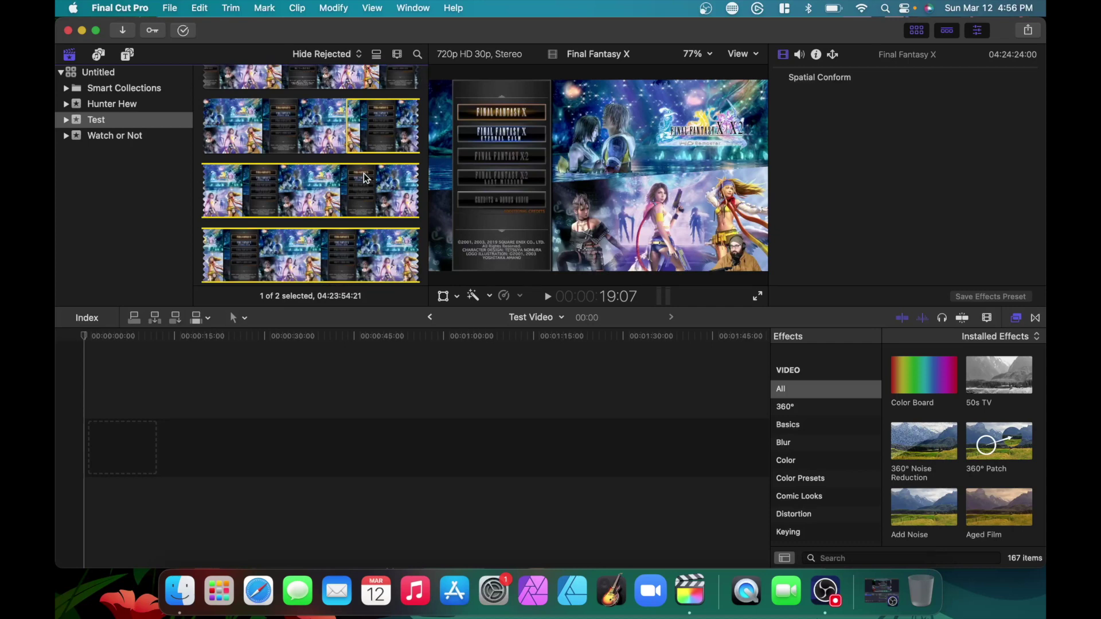
pyautogui.scroll(-2, 363, 173)
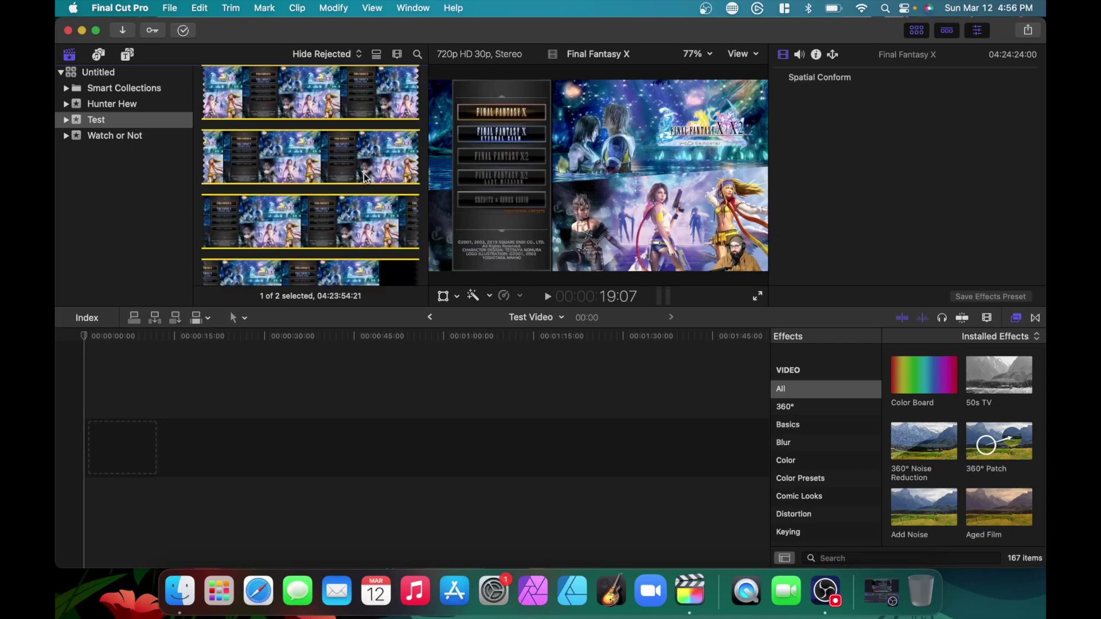
pyautogui.scroll(2, 363, 175)
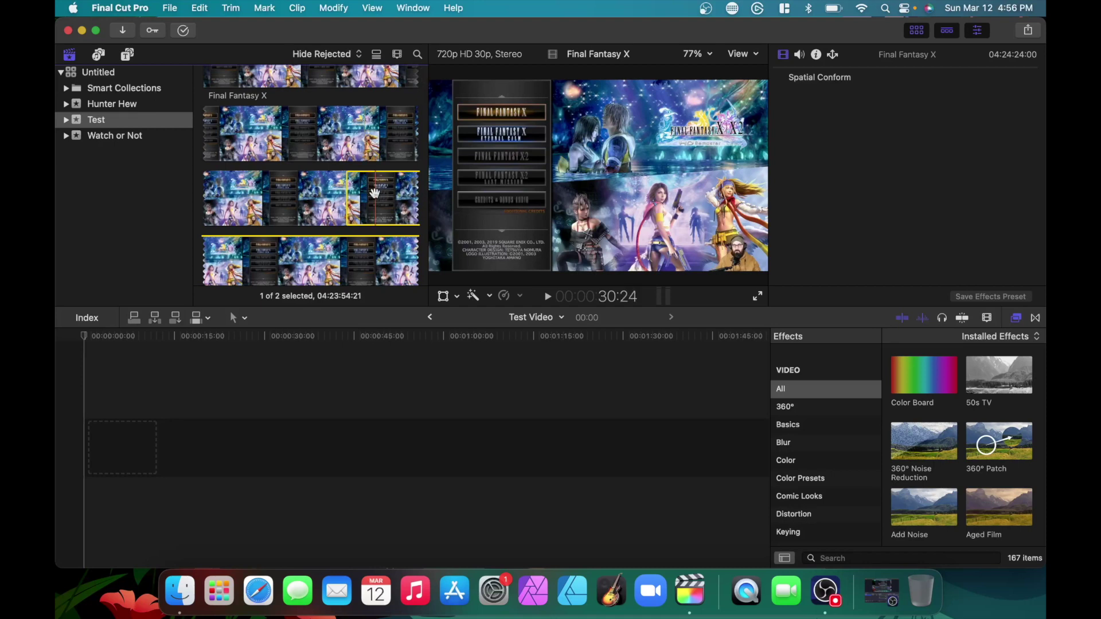
pyautogui.moveTo(375, 194); pyautogui.dragTo(71, 445)
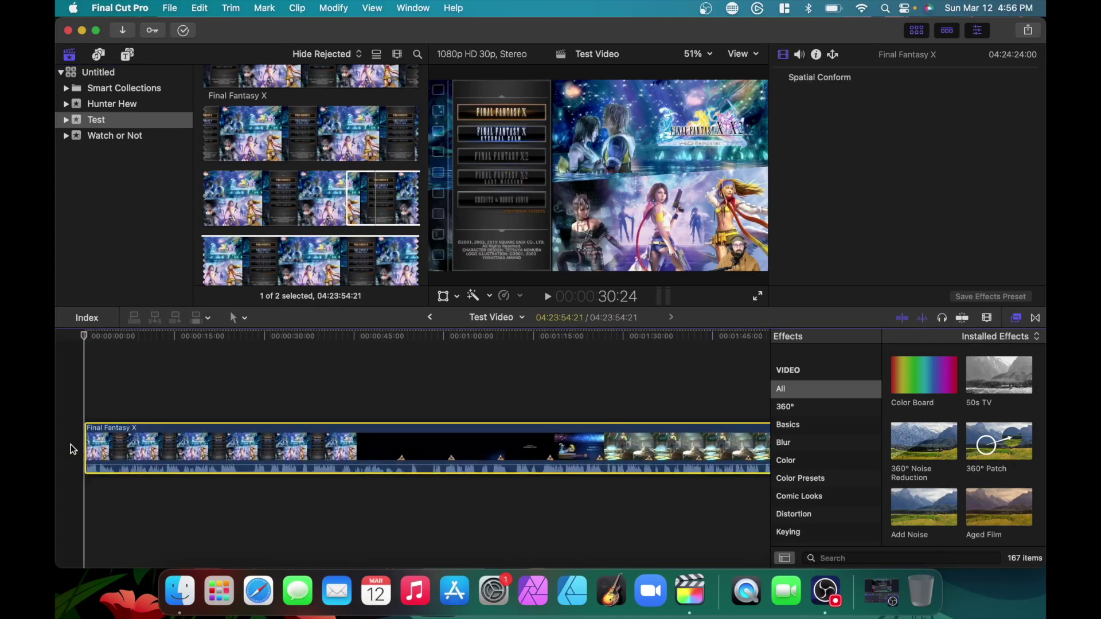
# - Examine the full extent of the Final Fantasy X clip in the Test Video timeline
pyautogui.press('super+minus')
pyautogui.press('super+minus')
pyautogui.press('super+minus')
pyautogui.press('super+minus')
pyautogui.press('super+minus')
pyautogui.press('super+minus')
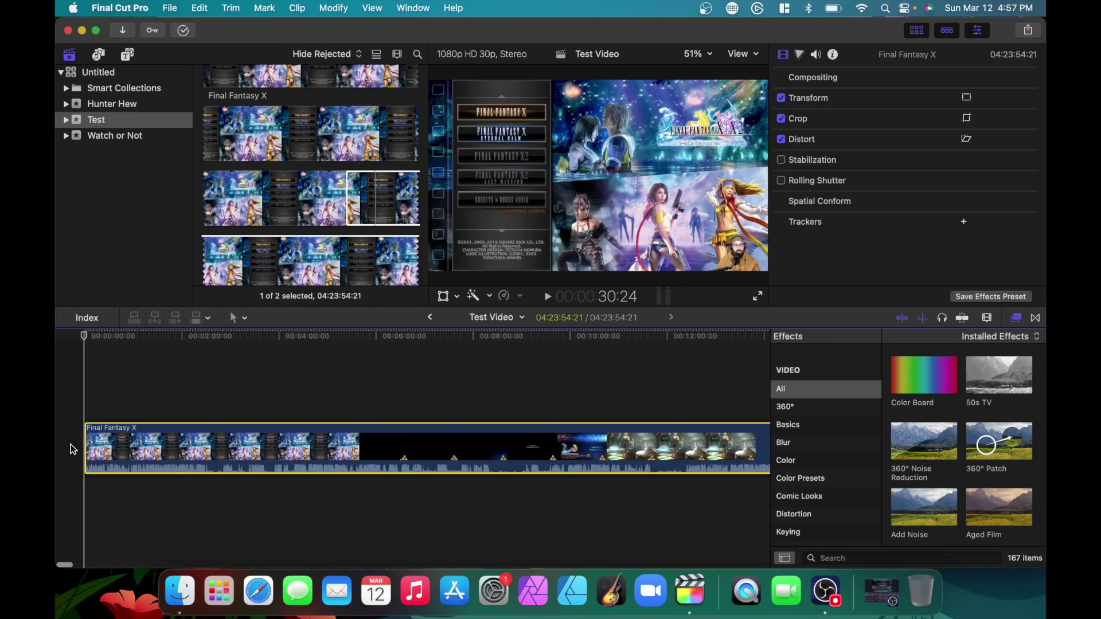
pyautogui.press('super+minus')
pyautogui.press('super+minus')
pyautogui.press('super+minus')
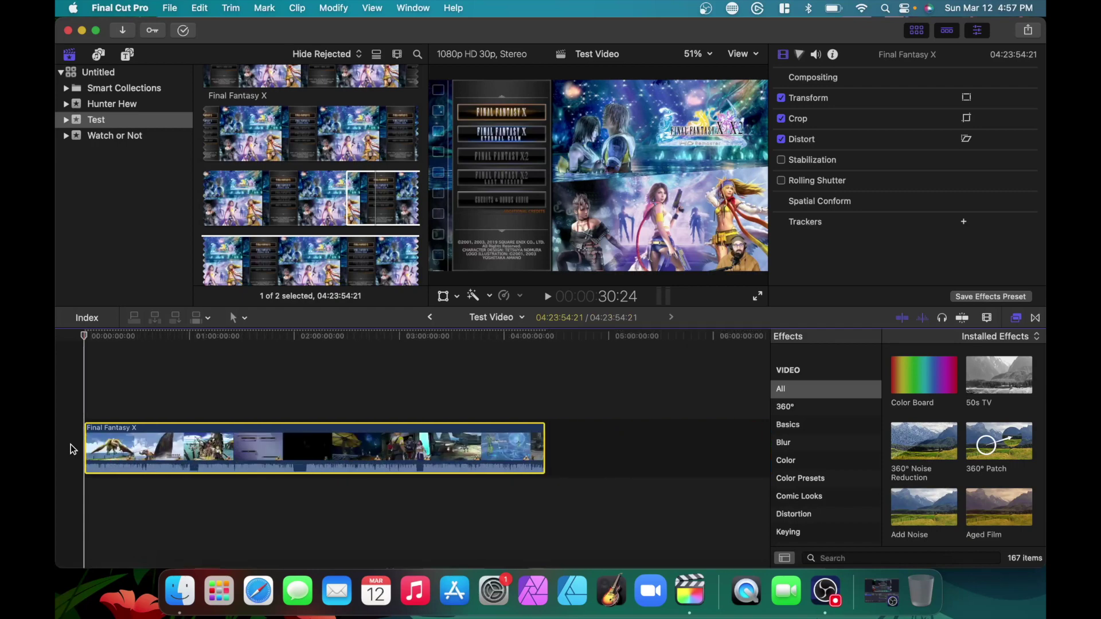